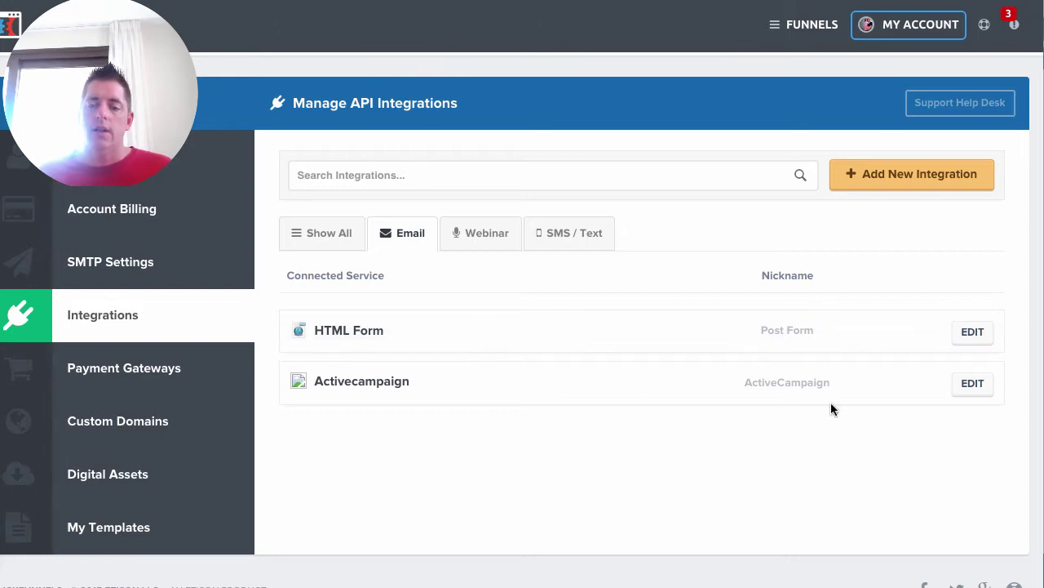
Start a new integration for the Activecampaign service with the nickname ActiveCampaign
{"action": "left_click", "coordinate": [903, 181]}
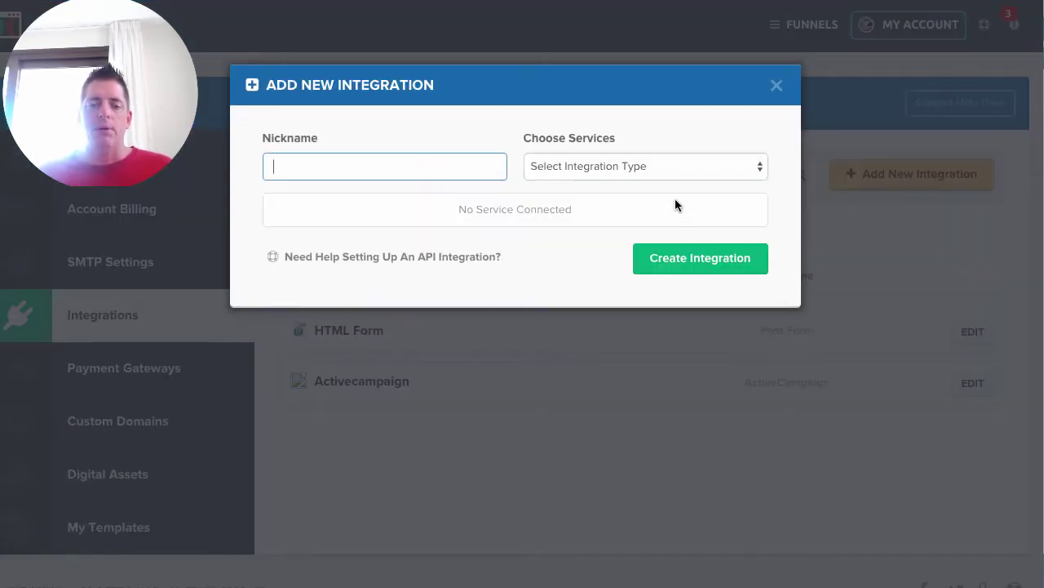
{"action": "left_click", "coordinate": [658, 166]}
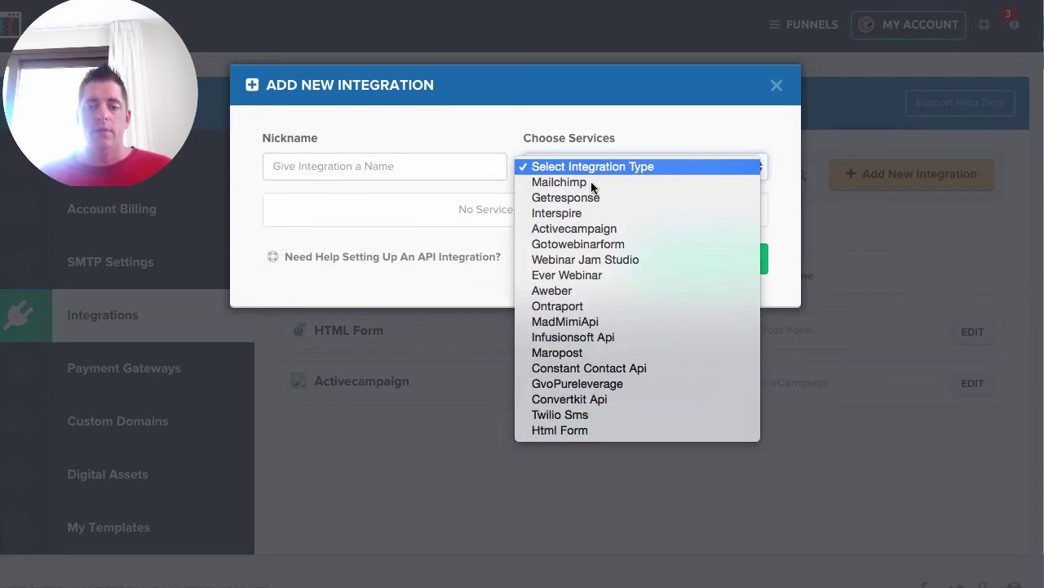
{"action": "left_click", "coordinate": [593, 235]}
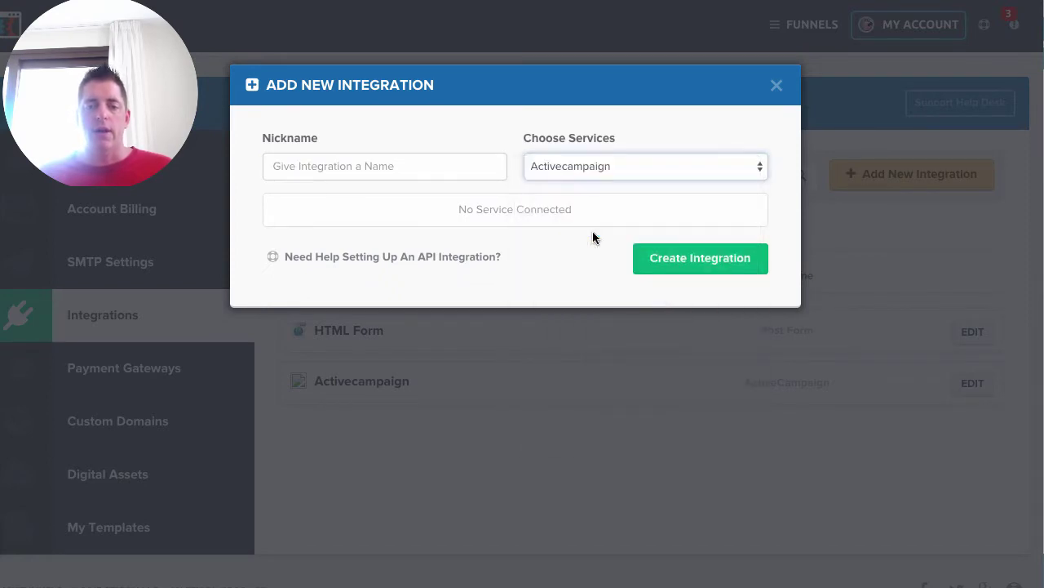
{"action": "left_click", "coordinate": [327, 172]}
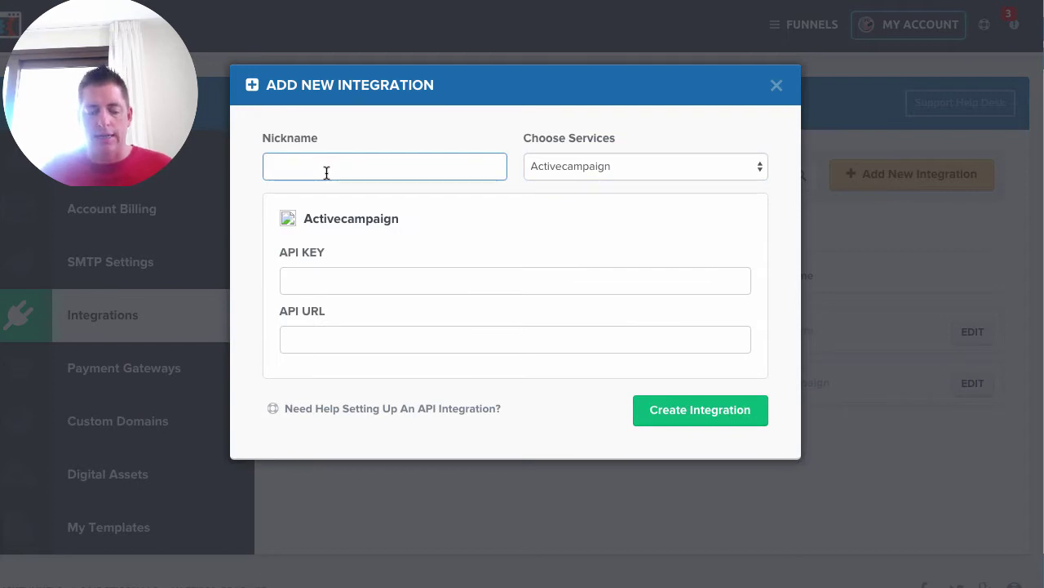
{"action": "type", "text": "ActiveCampaig"}
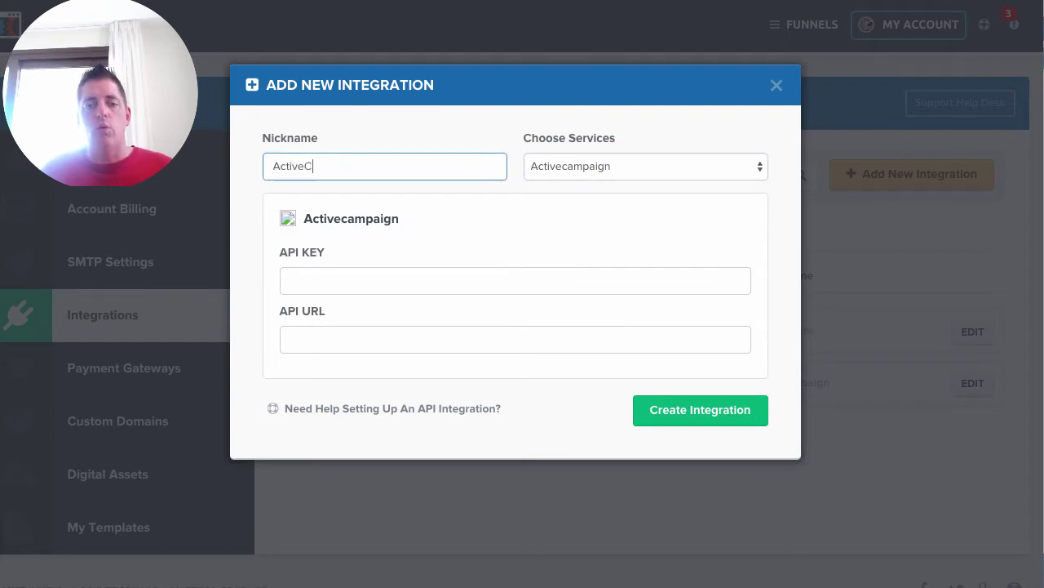
{"action": "type", "text": "n"}
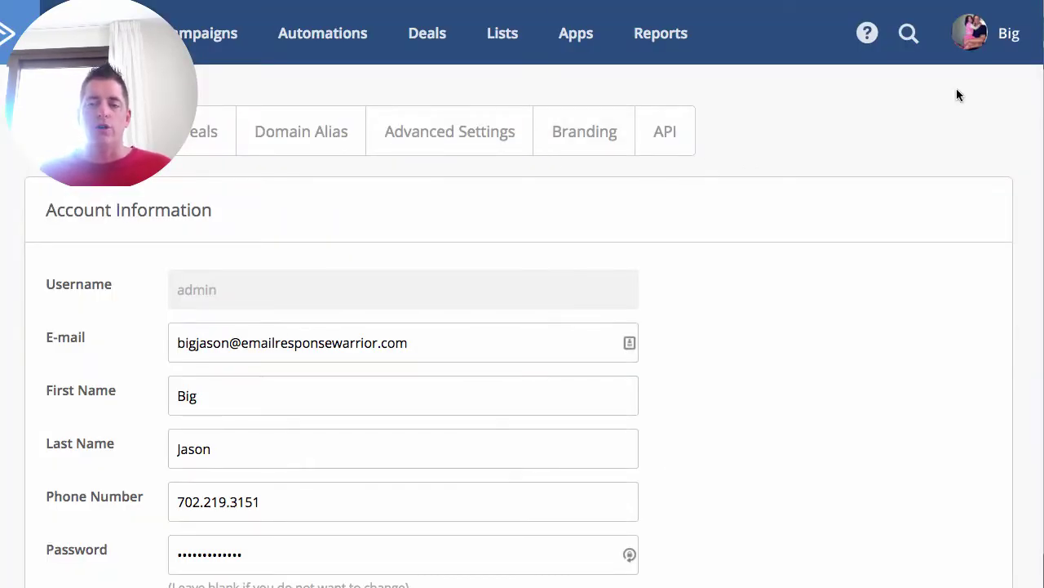
Switch to ActiveCampaign to view the account's API settings, and return to the new integration's API URL and API key fields
{"action": "left_click", "coordinate": [1005, 35]}
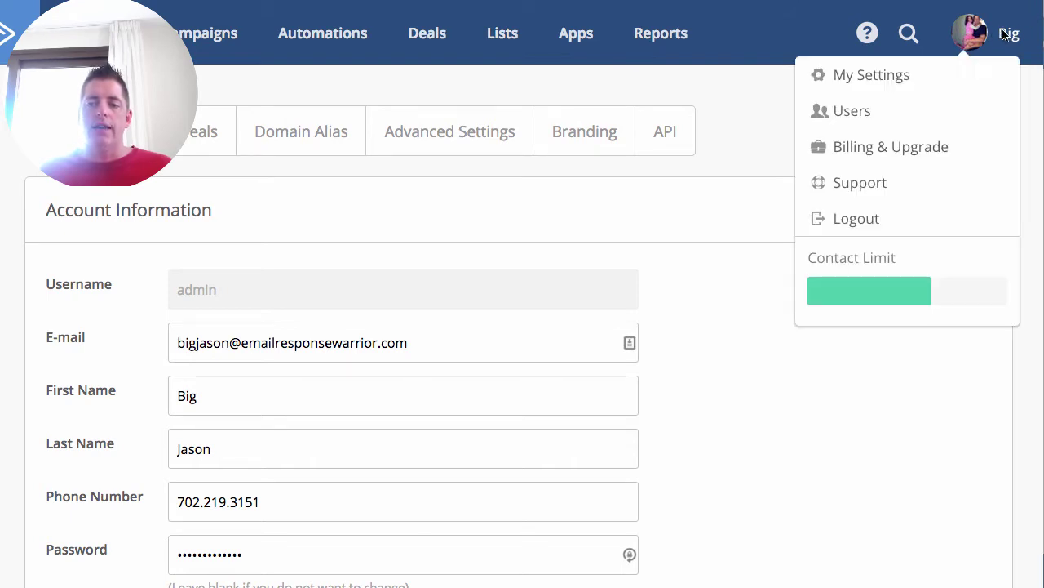
{"action": "left_click", "coordinate": [661, 141]}
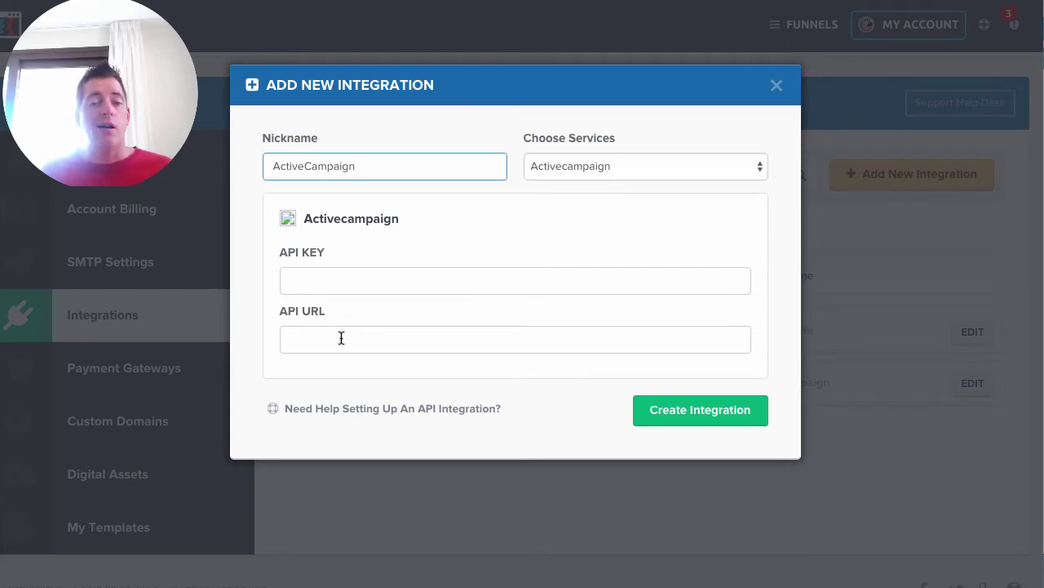
{"action": "left_click", "coordinate": [341, 337]}
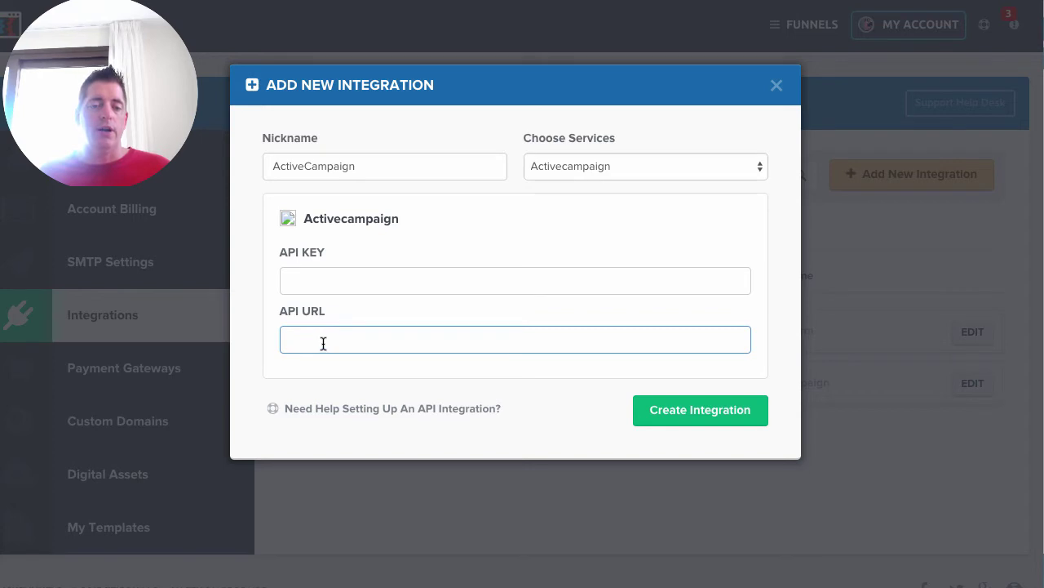
{"action": "left_click", "coordinate": [315, 279]}
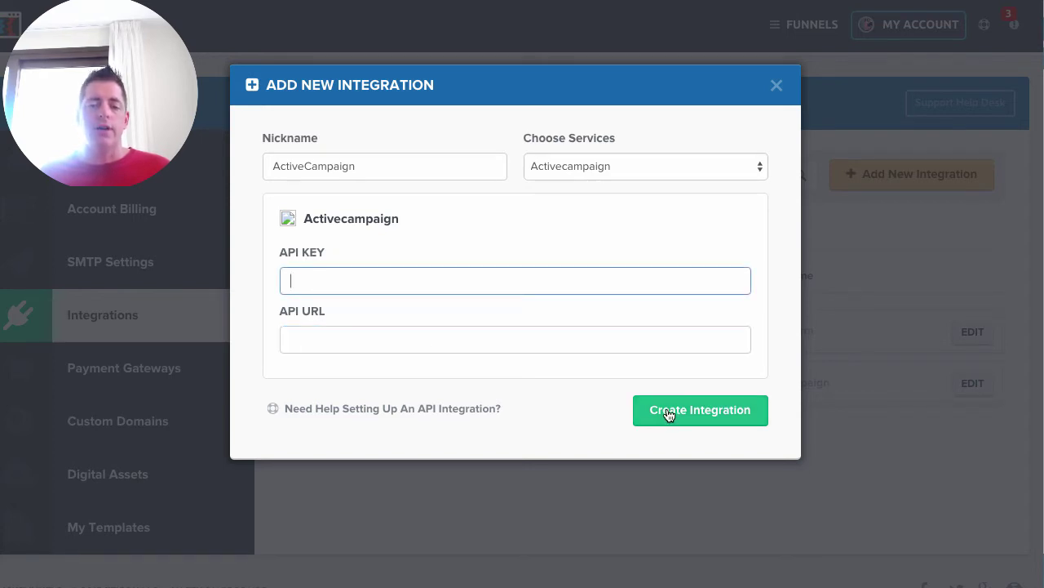
Change the new integration's service to Html Form and close the dialog without creating the integration
{"action": "left_click", "coordinate": [593, 174]}
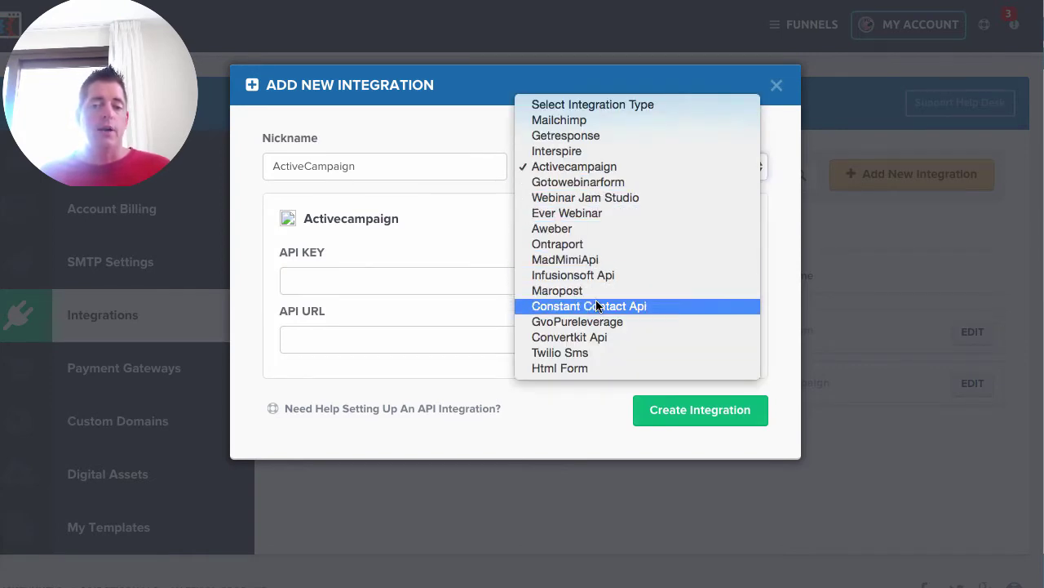
{"action": "left_click", "coordinate": [597, 366]}
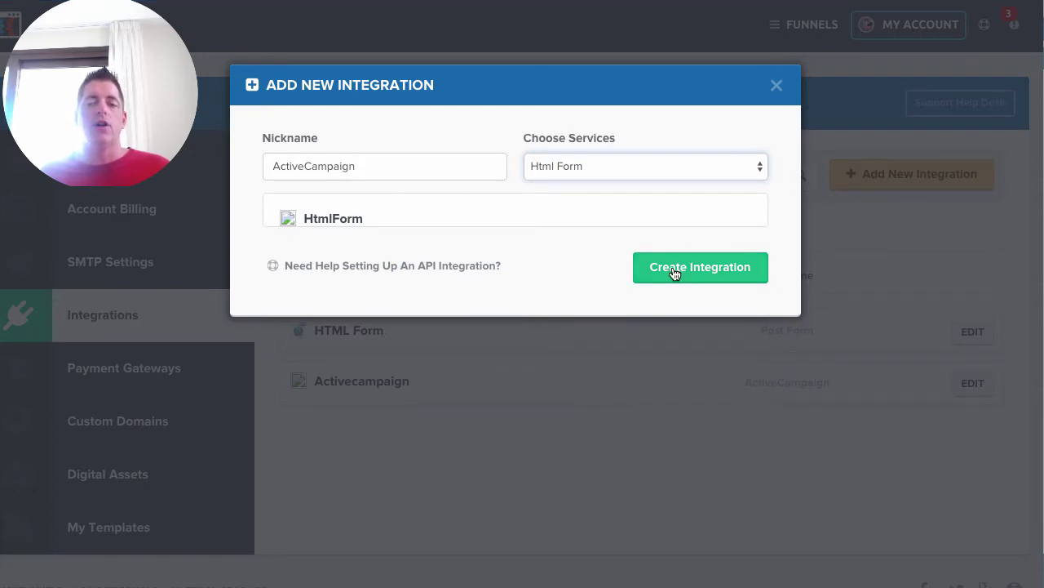
{"action": "left_click", "coordinate": [776, 86]}
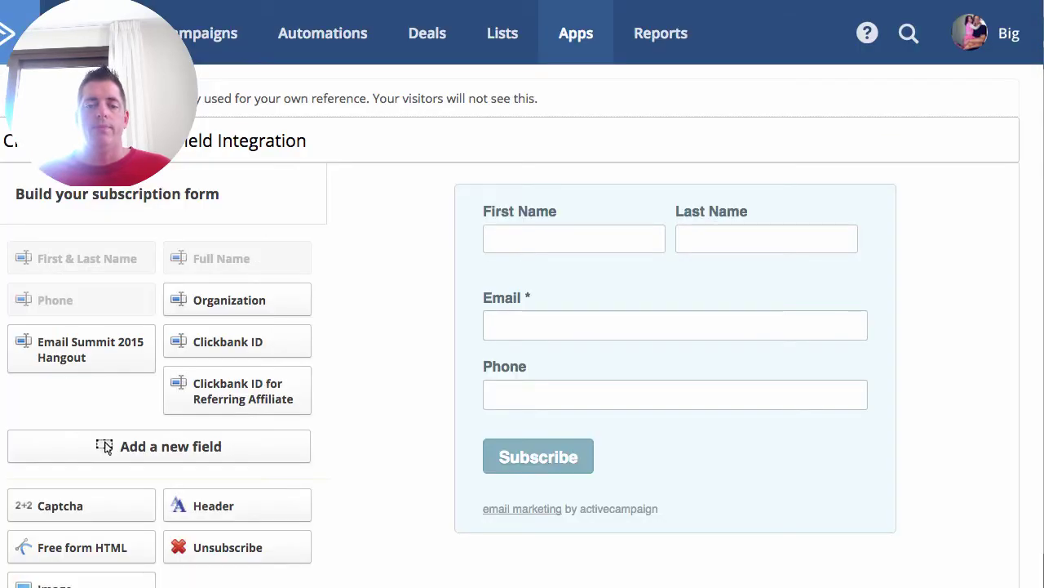
Switch to ActiveCampaign and examine the name and phone fields of the subscription form
{"action": "mouse_move", "coordinate": [527, 234]}
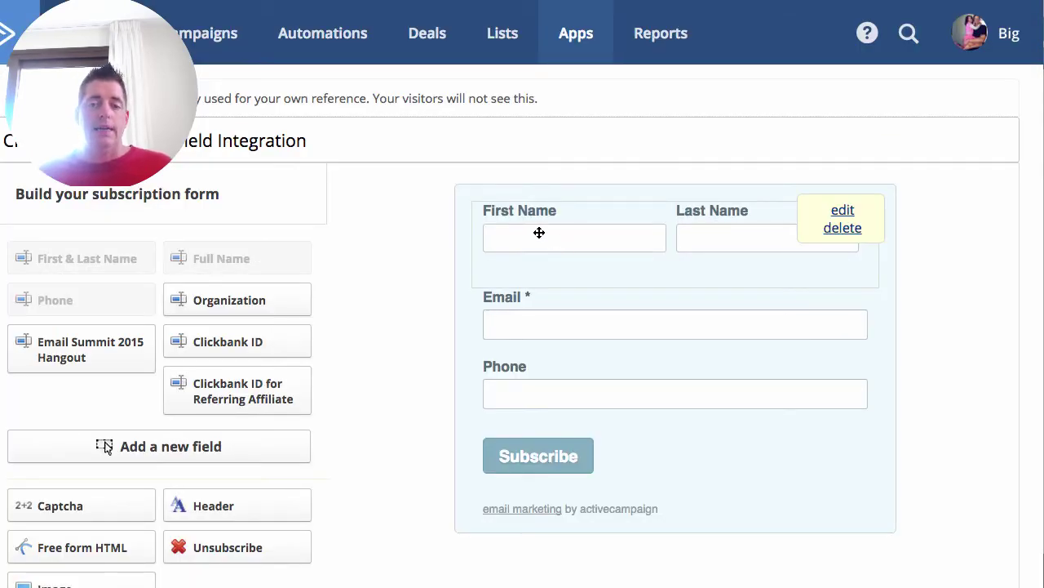
{"action": "mouse_move", "coordinate": [561, 397]}
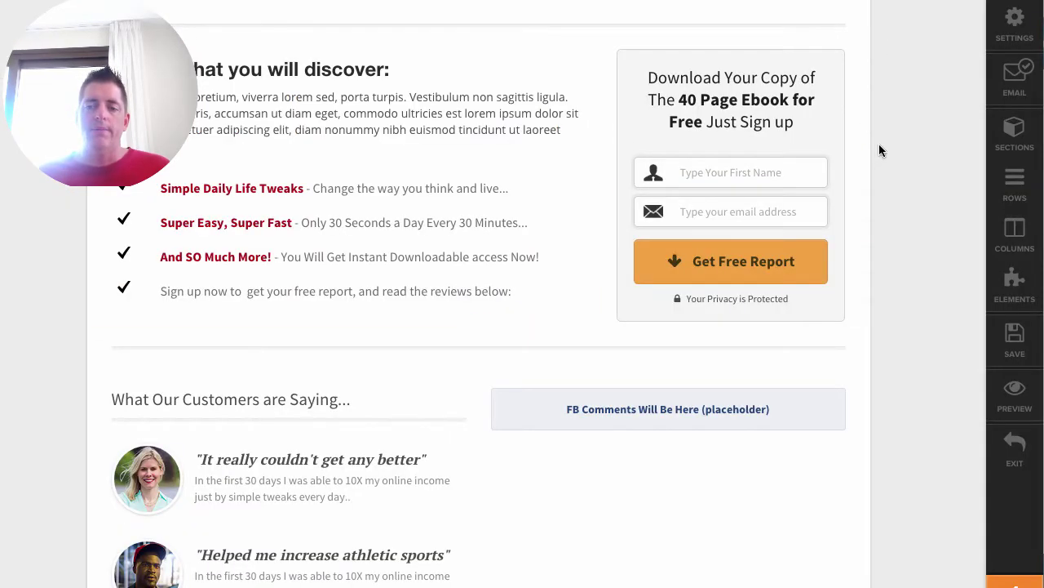
Switch to the ClickFunnels page editor and examine the input type options of the opt-in form's first name field
{"action": "scroll", "coordinate": [878, 147], "scroll_direction": "up", "scroll_amount": 1}
{"action": "scroll", "coordinate": [879, 149], "scroll_direction": "up", "scroll_amount": 2}
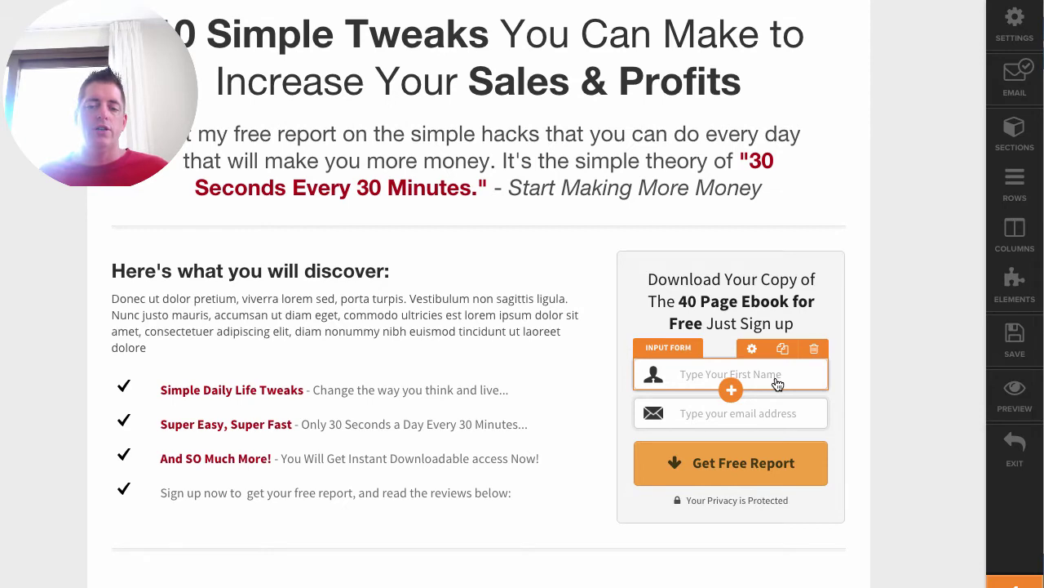
{"action": "left_click", "coordinate": [778, 384]}
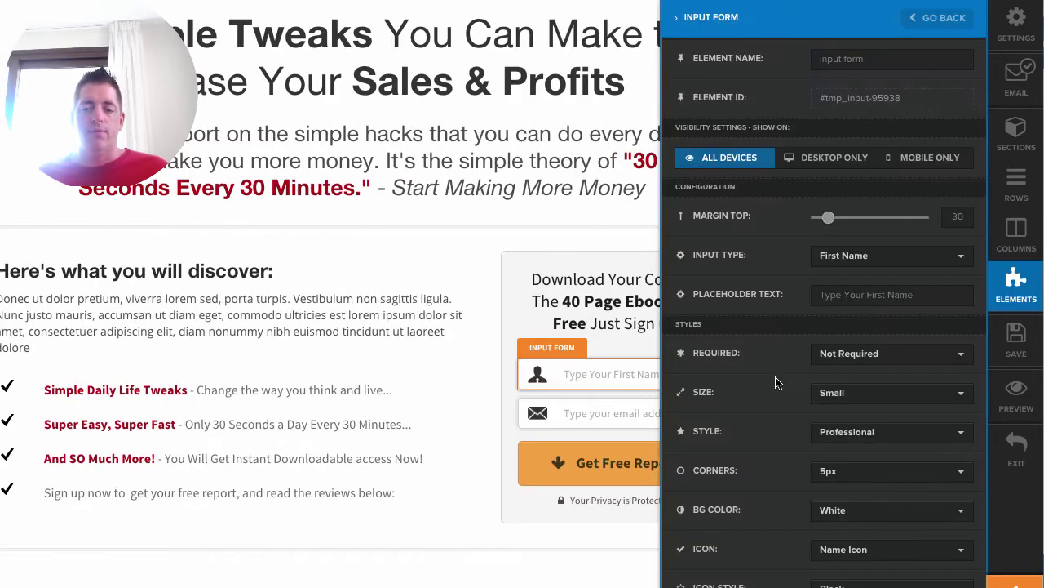
{"action": "left_click", "coordinate": [849, 260]}
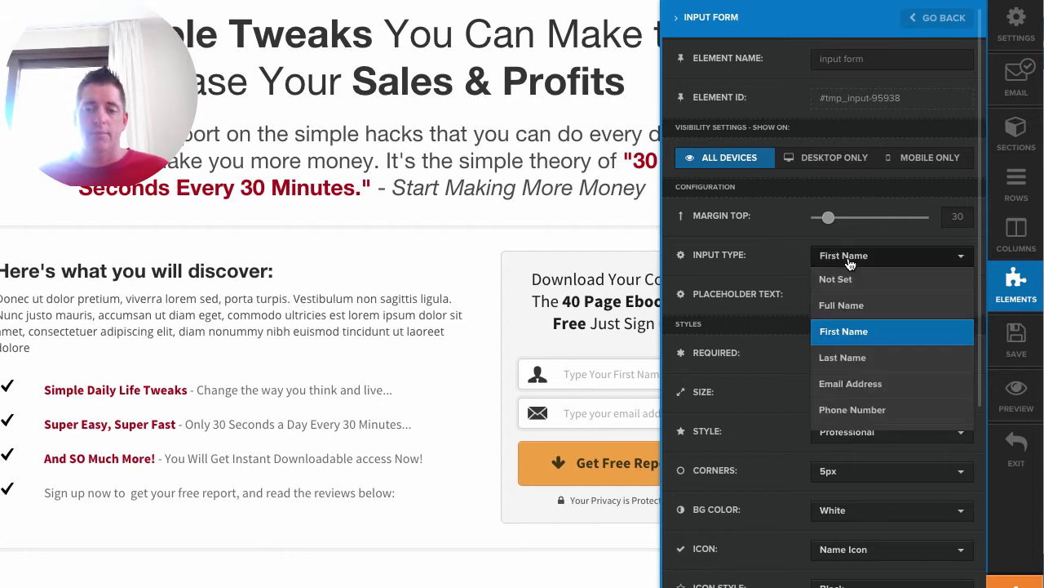
{"action": "left_click", "coordinate": [850, 261]}
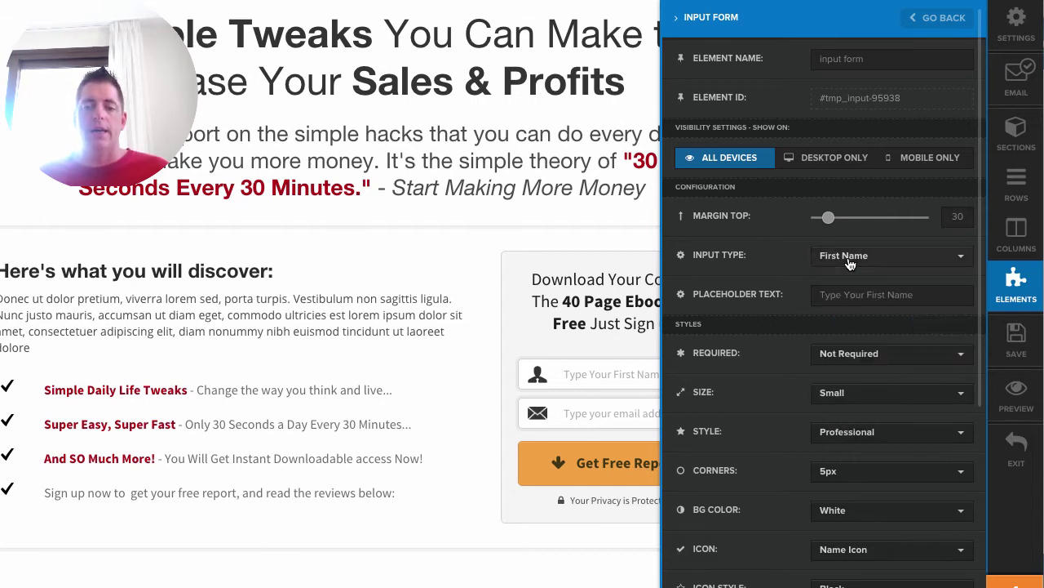
{"action": "left_click", "coordinate": [585, 319]}
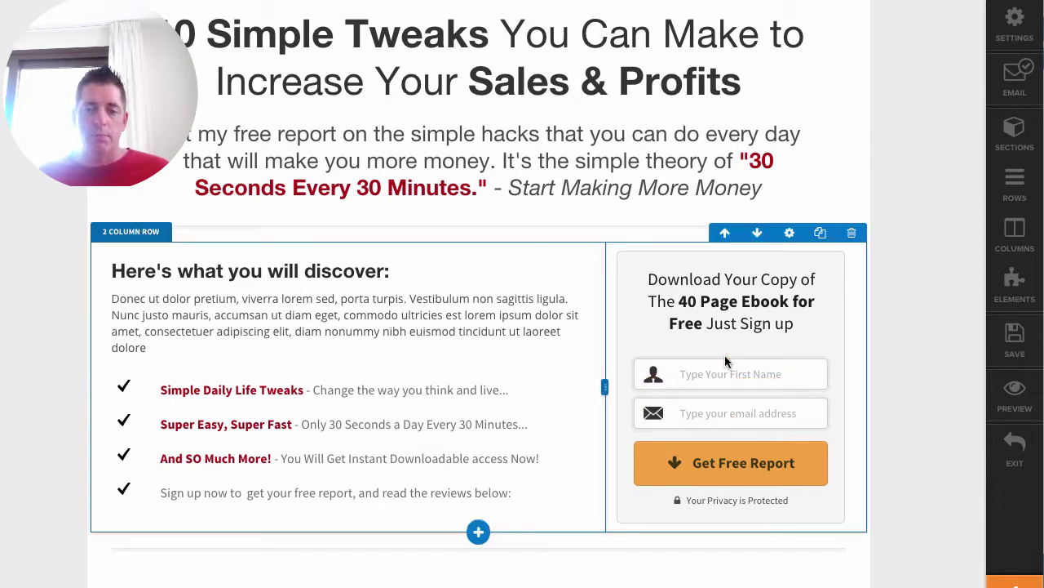
Add an Input Form element named lastname directly below the first name field in the opt-in box
{"action": "left_click", "coordinate": [732, 393]}
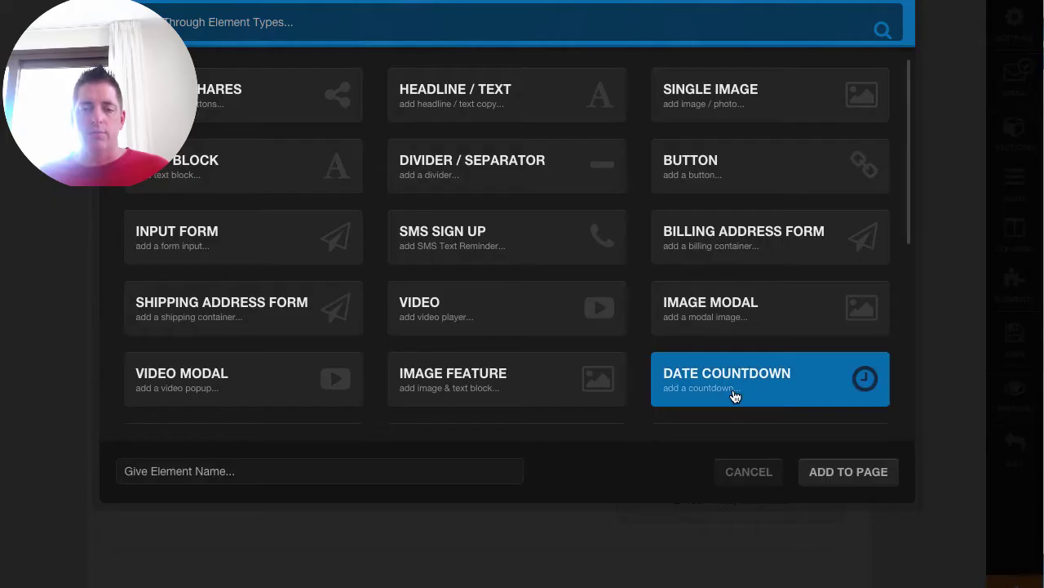
{"action": "left_click", "coordinate": [199, 233]}
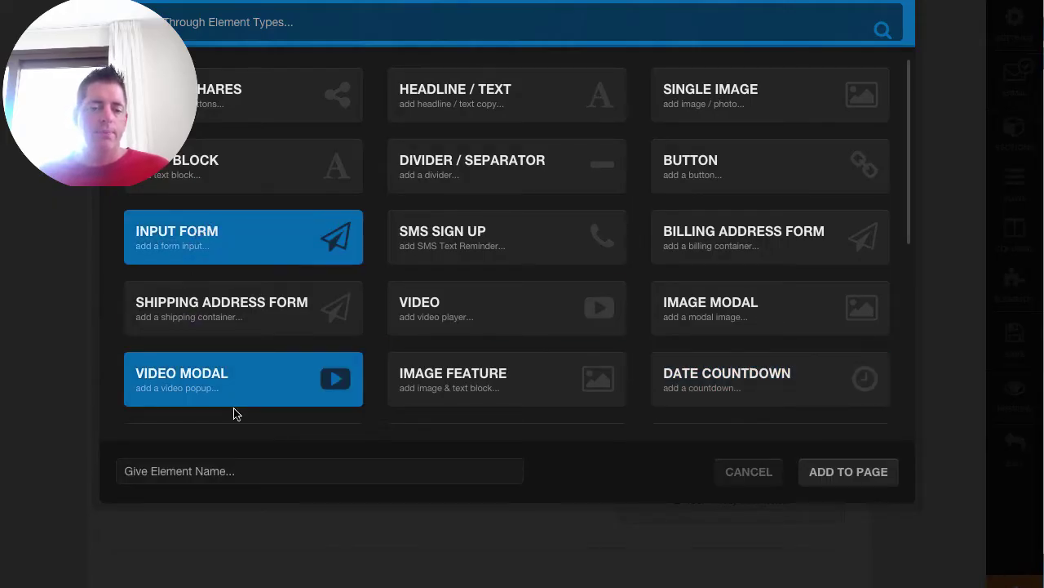
{"action": "left_click", "coordinate": [274, 474]}
{"action": "type", "text": "lastname"}
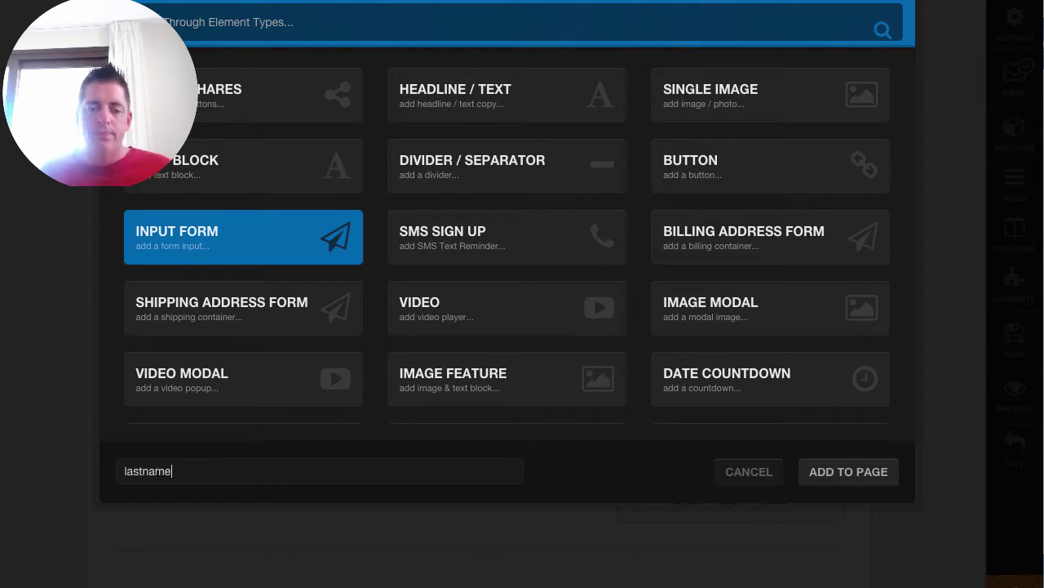
{"action": "left_click", "coordinate": [835, 478]}
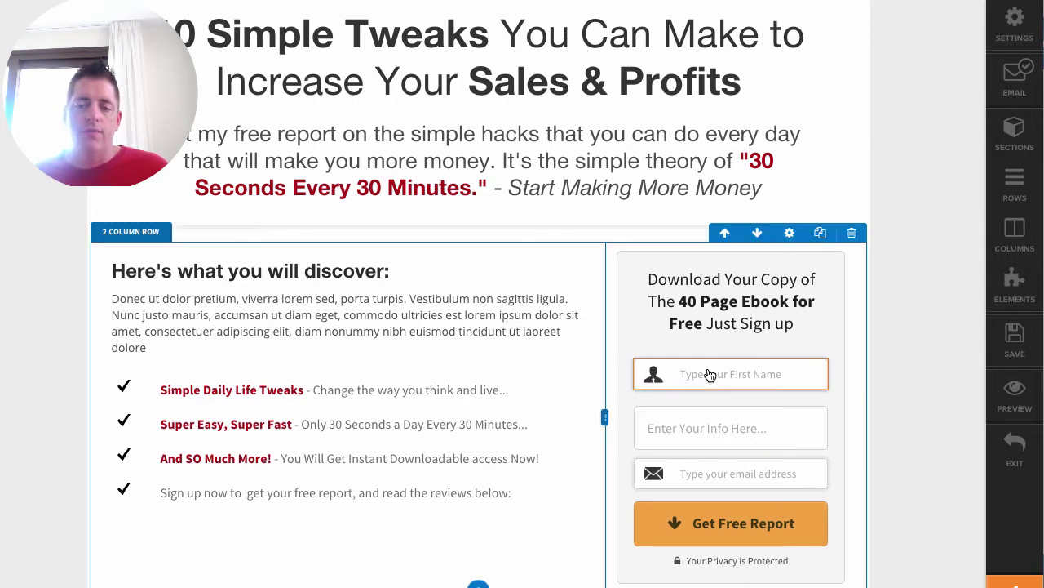
Set the new field's placeholder text to "Type Your Last Name" and its input type to Last Name
{"action": "left_click", "coordinate": [726, 426]}
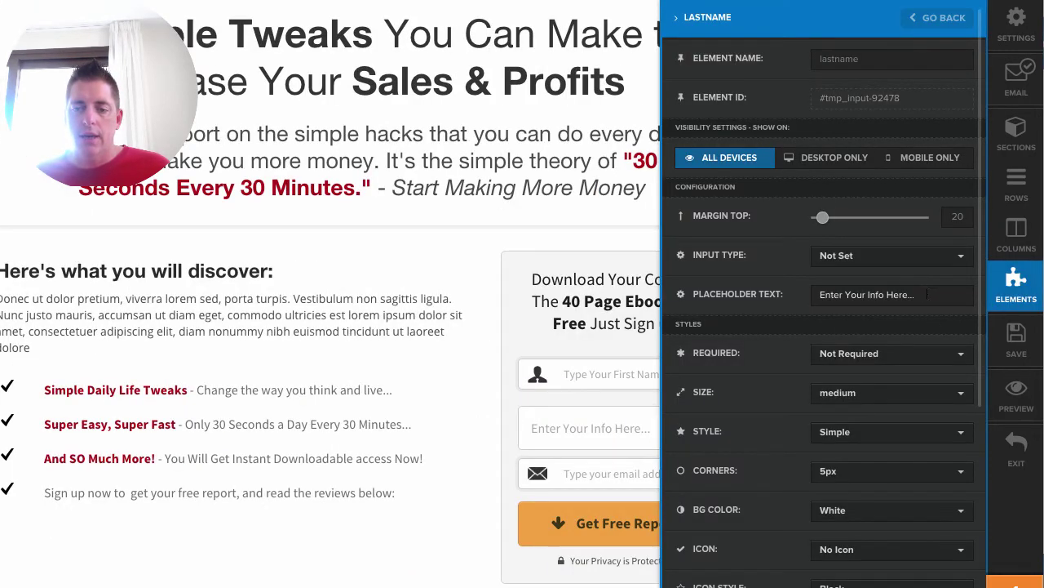
{"action": "left_click_drag", "start_coordinate": [929, 294], "coordinate": [794, 299]}
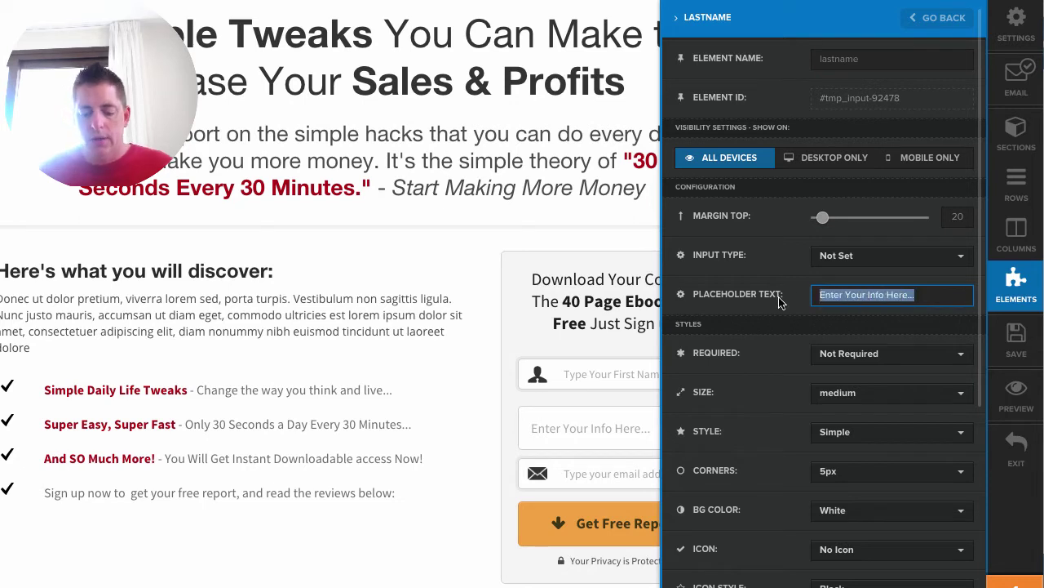
{"action": "type", "text": "Type Your Last Name"}
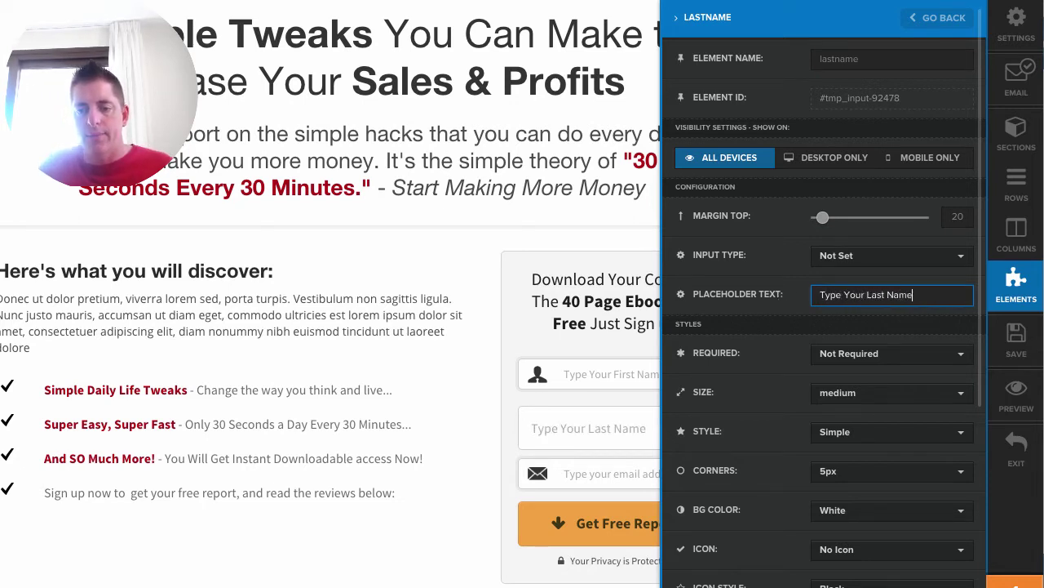
{"action": "left_click", "coordinate": [866, 263]}
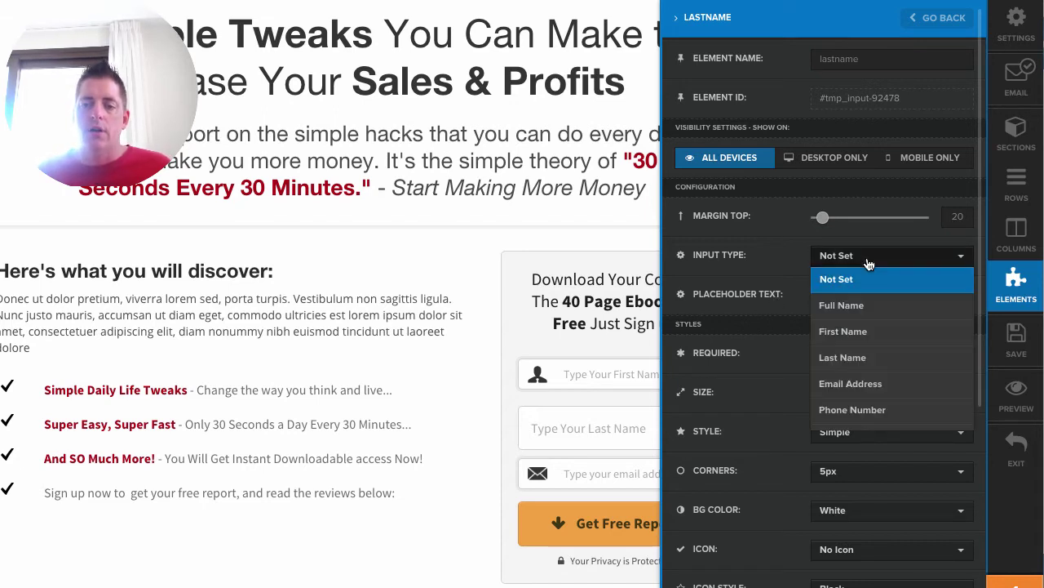
{"action": "left_click", "coordinate": [878, 357]}
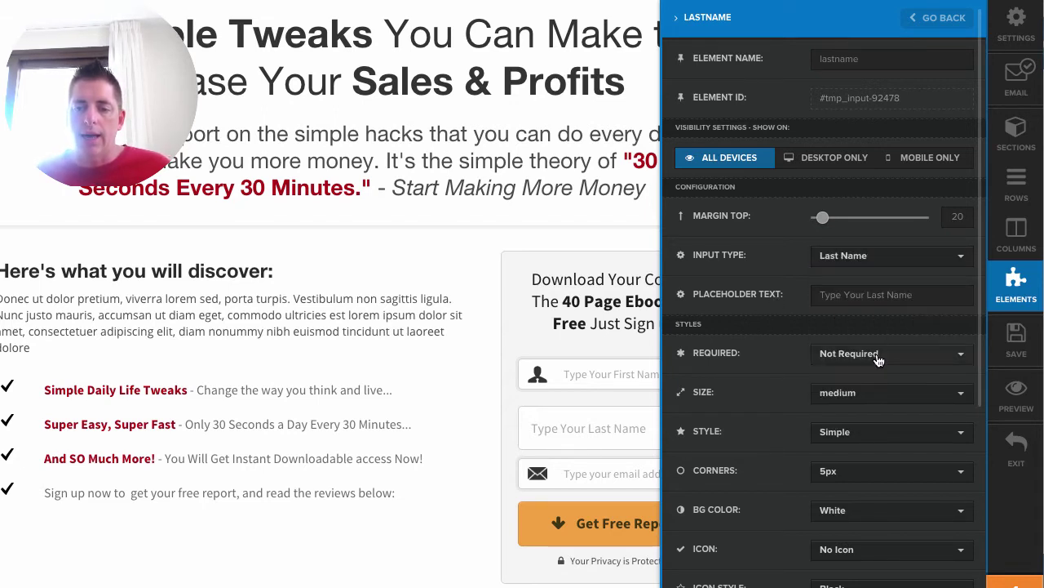
Give the last name field a Name Icon positioned Left and save the page
{"action": "scroll", "coordinate": [865, 400], "scroll_direction": "down", "scroll_amount": 3}
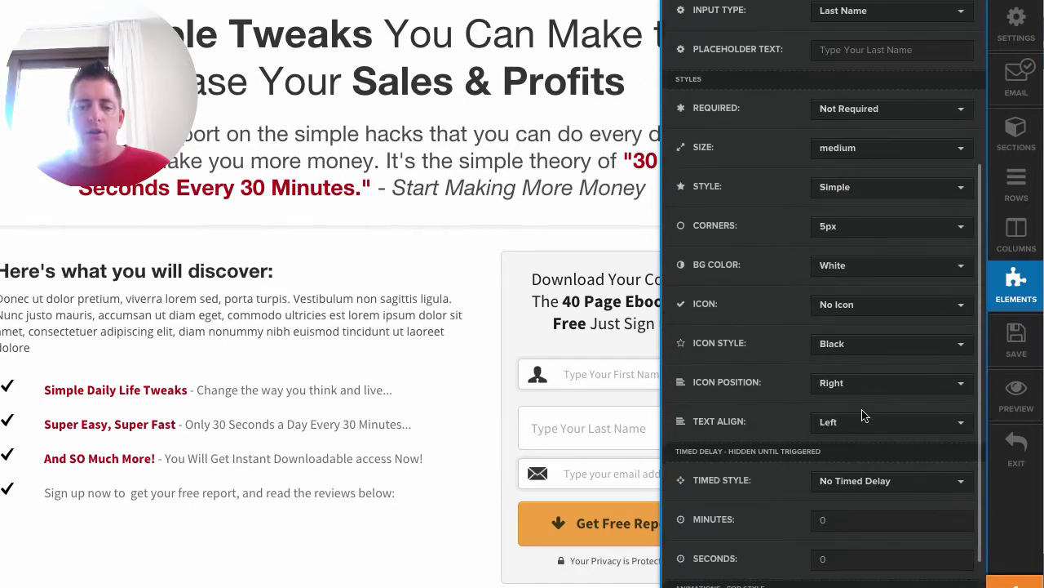
{"action": "left_click", "coordinate": [870, 305]}
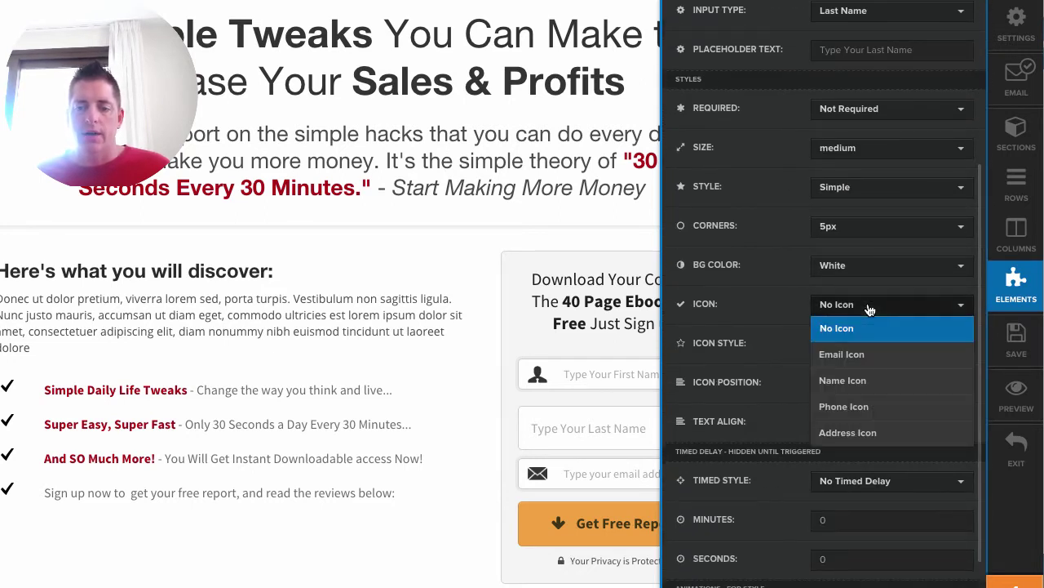
{"action": "left_click", "coordinate": [865, 385]}
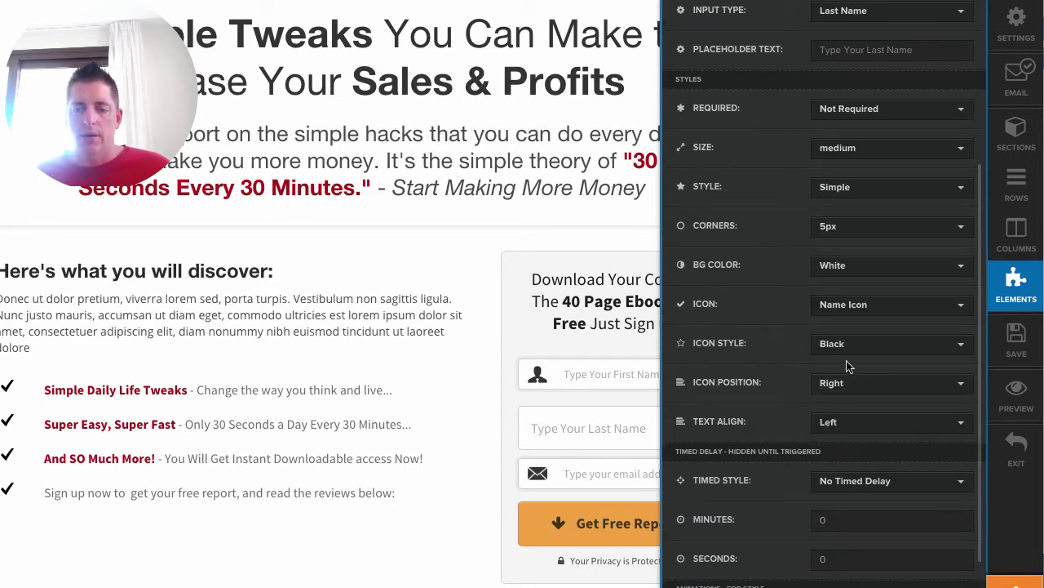
{"action": "left_click", "coordinate": [863, 390]}
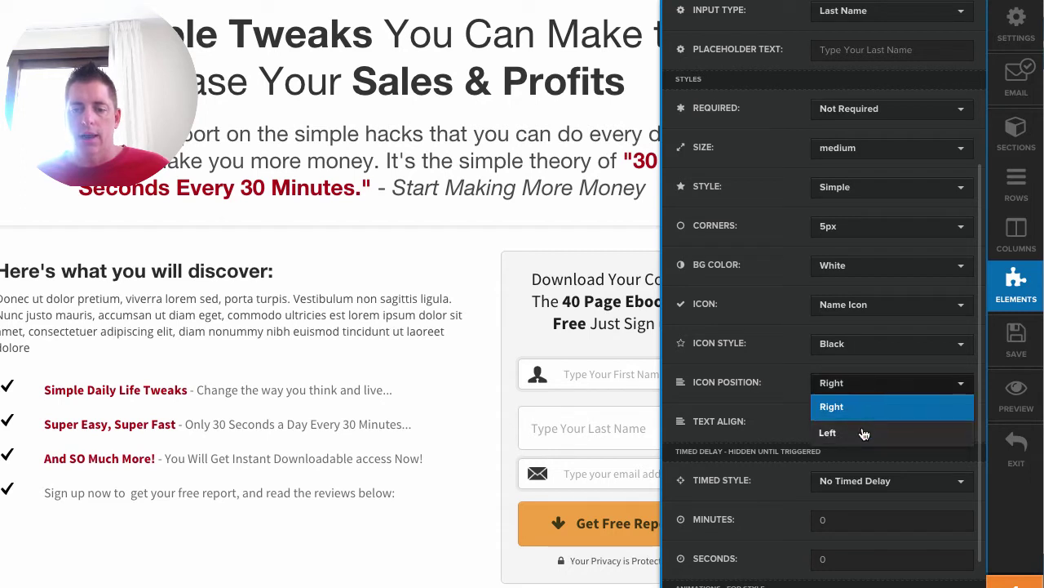
{"action": "left_click", "coordinate": [864, 433]}
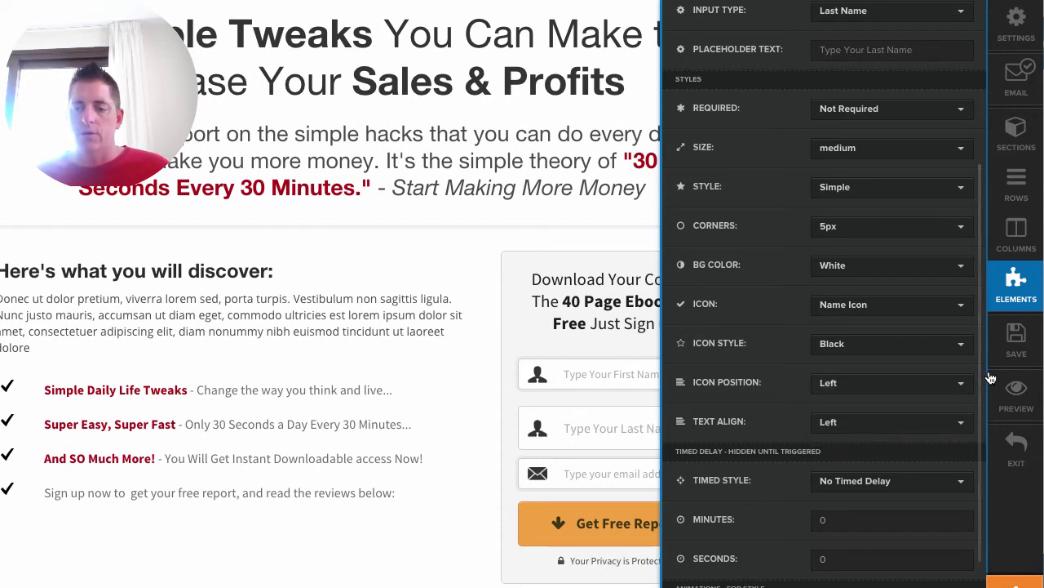
{"action": "left_click", "coordinate": [1010, 350]}
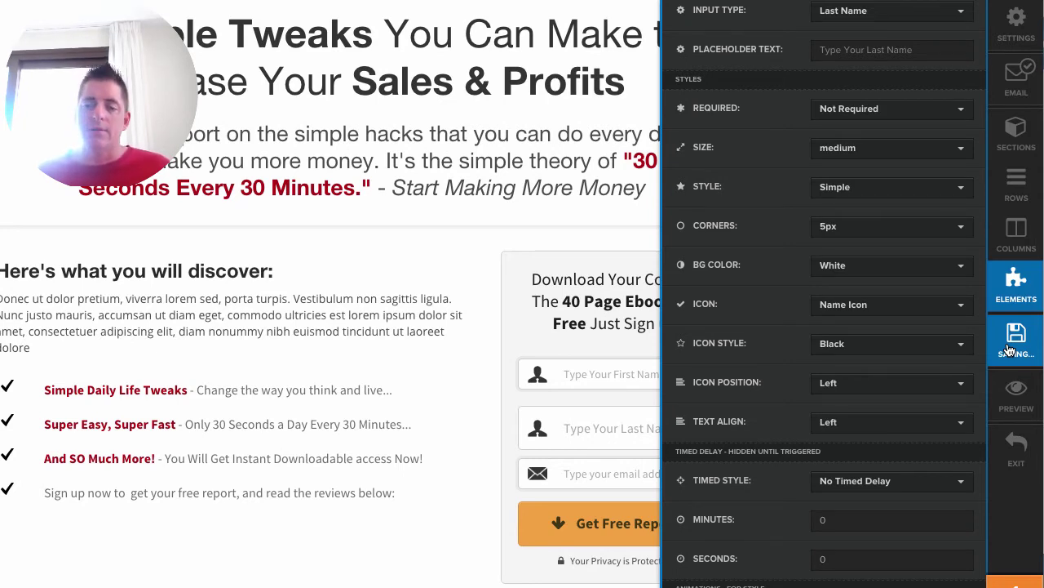
Add an Input Form element named phone directly below the email field in the opt-in box
{"action": "left_click", "coordinate": [594, 300]}
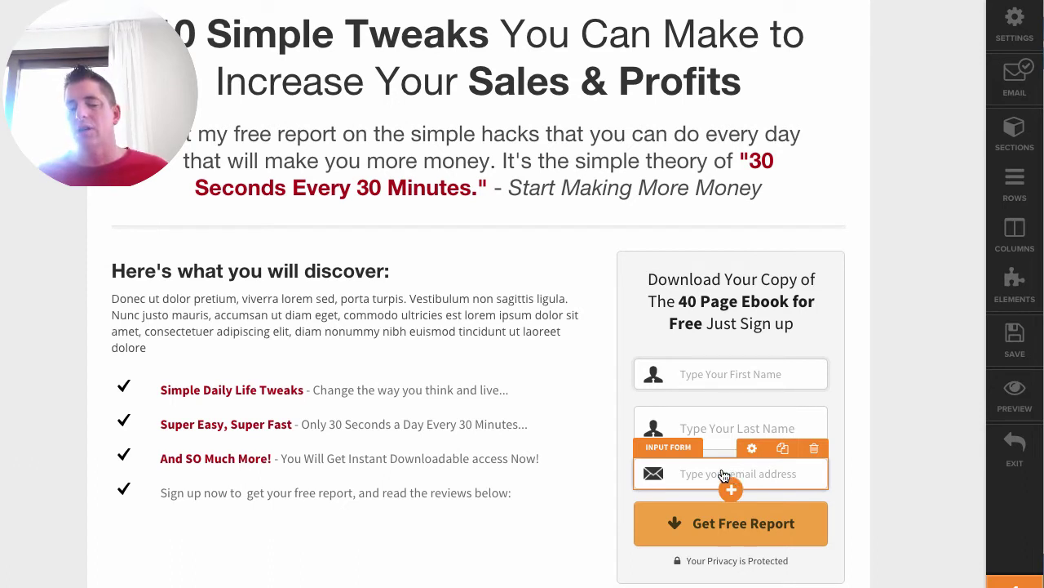
{"action": "left_click", "coordinate": [730, 491]}
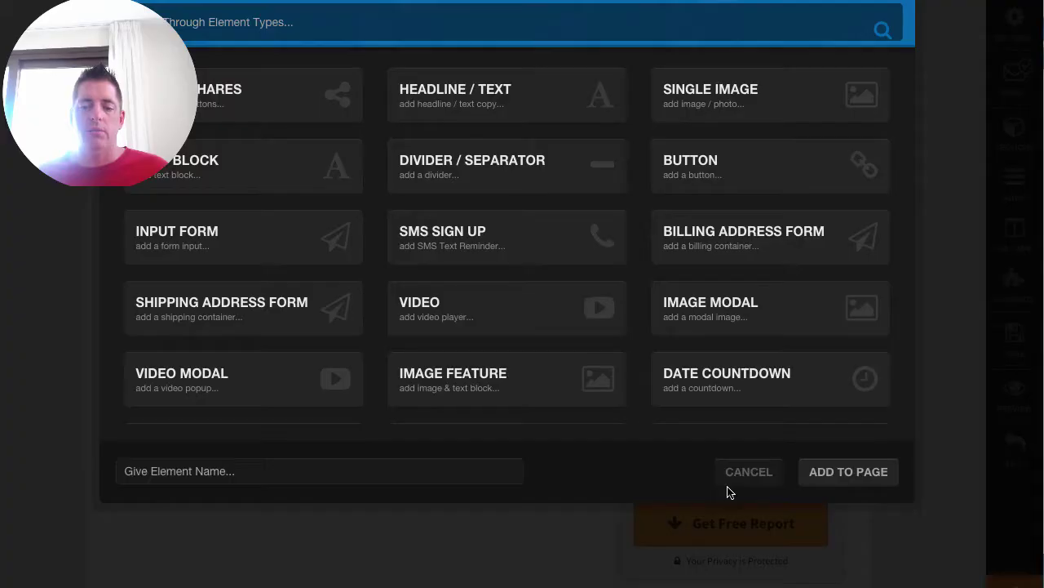
{"action": "left_click", "coordinate": [190, 235]}
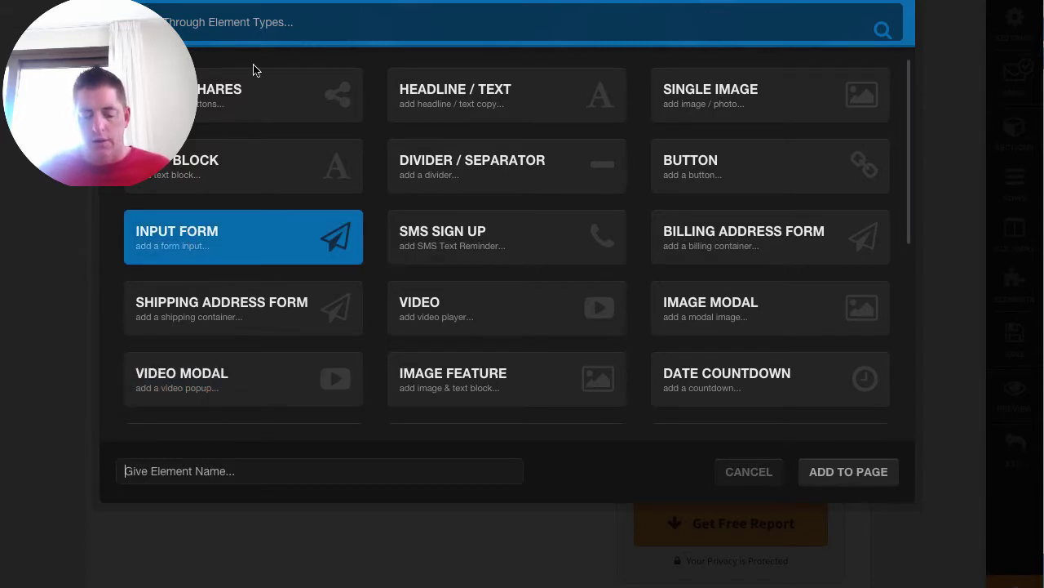
{"action": "type", "text": "ph"}
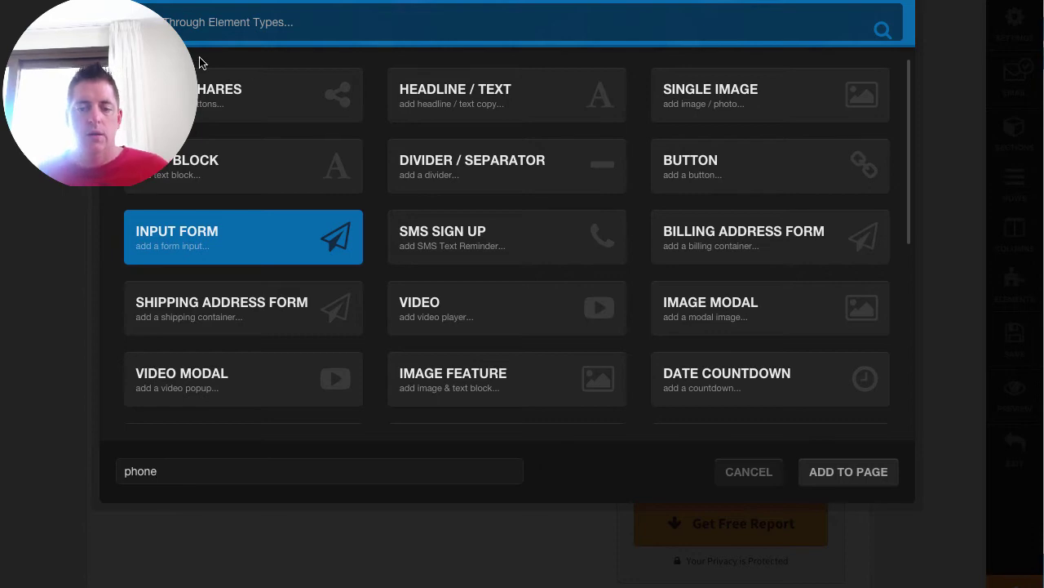
{"action": "type", "text": "one"}
{"action": "left_click", "coordinate": [850, 474]}
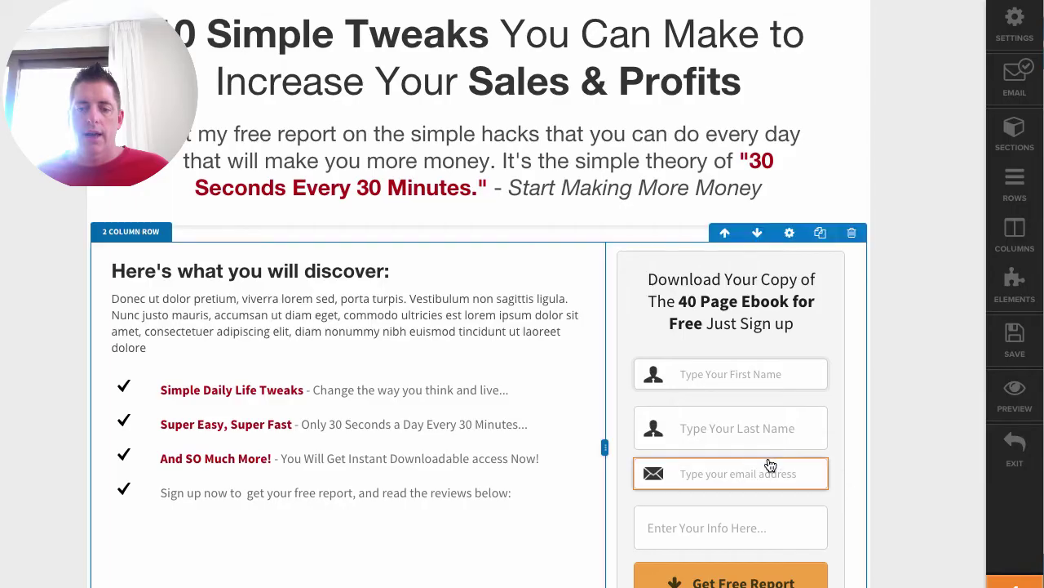
Set the input type of the new phone field to Phone Number
{"action": "left_click", "coordinate": [735, 529]}
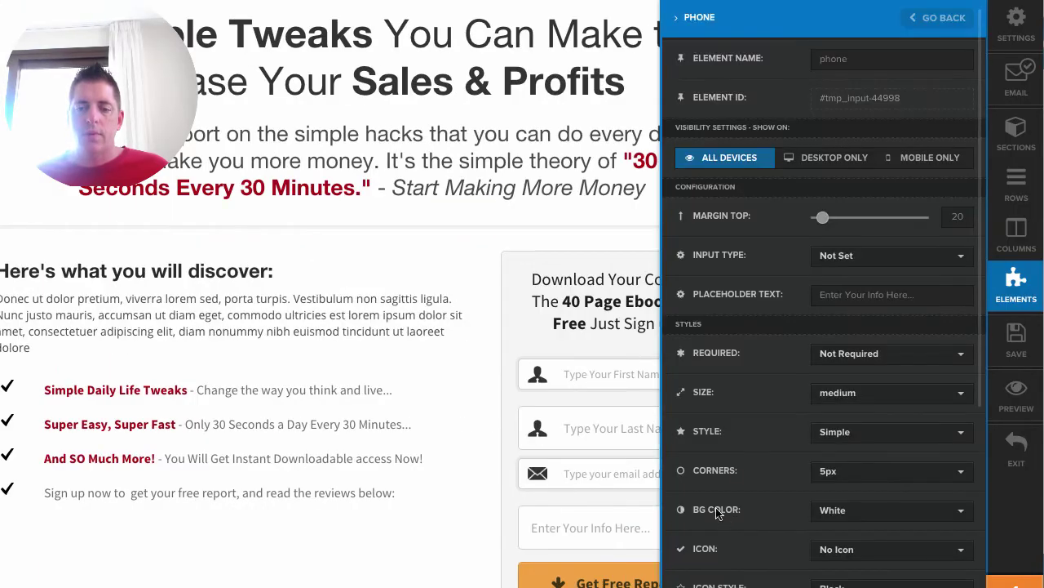
{"action": "left_click", "coordinate": [830, 258]}
{"action": "left_click", "coordinate": [853, 409]}
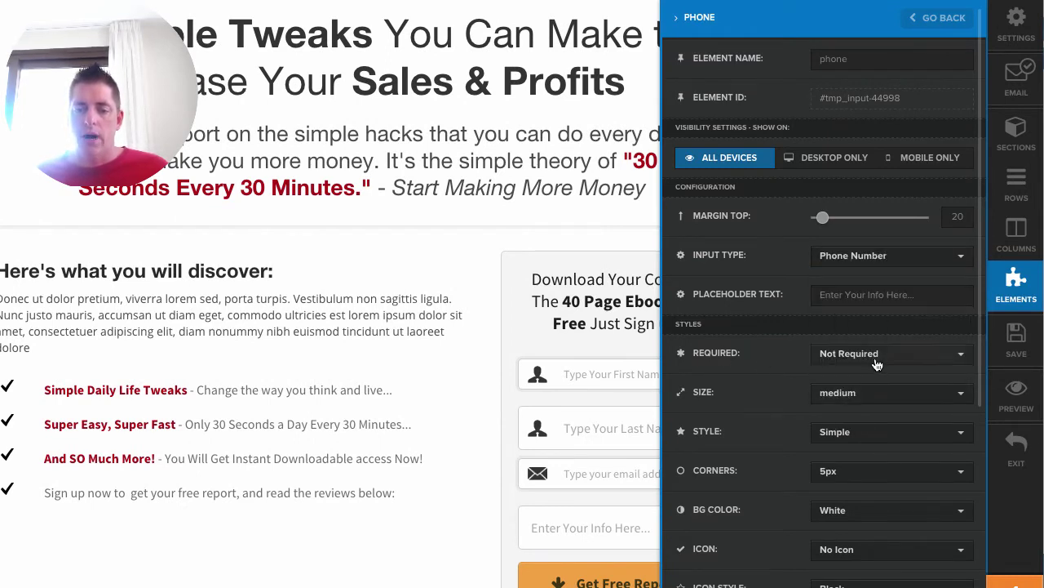
Give the phone field a Phone Icon positioned Left and save the page
{"action": "scroll", "coordinate": [857, 382], "scroll_direction": "down", "scroll_amount": 4}
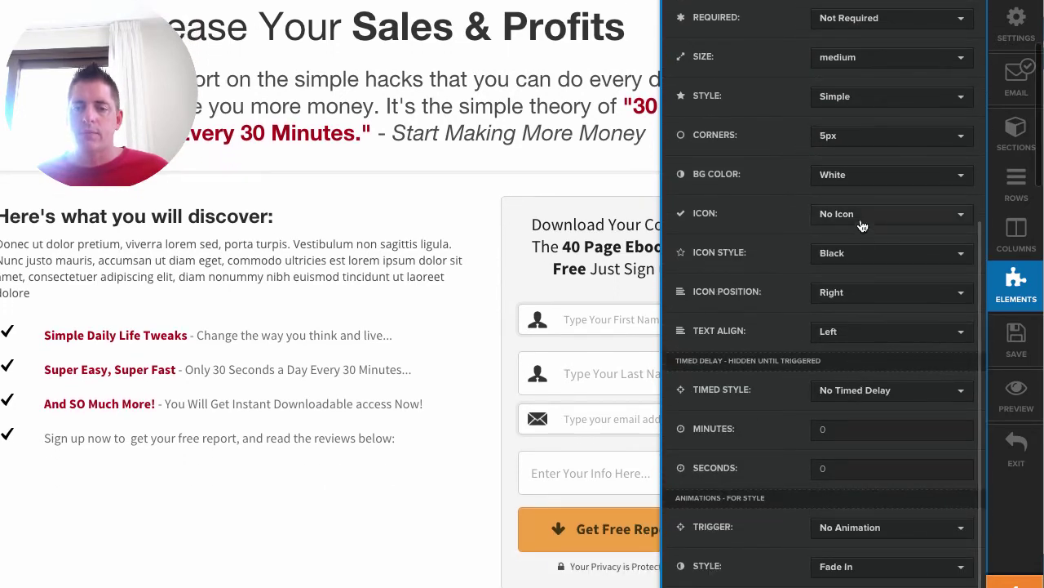
{"action": "left_click", "coordinate": [859, 215]}
{"action": "left_click", "coordinate": [869, 316]}
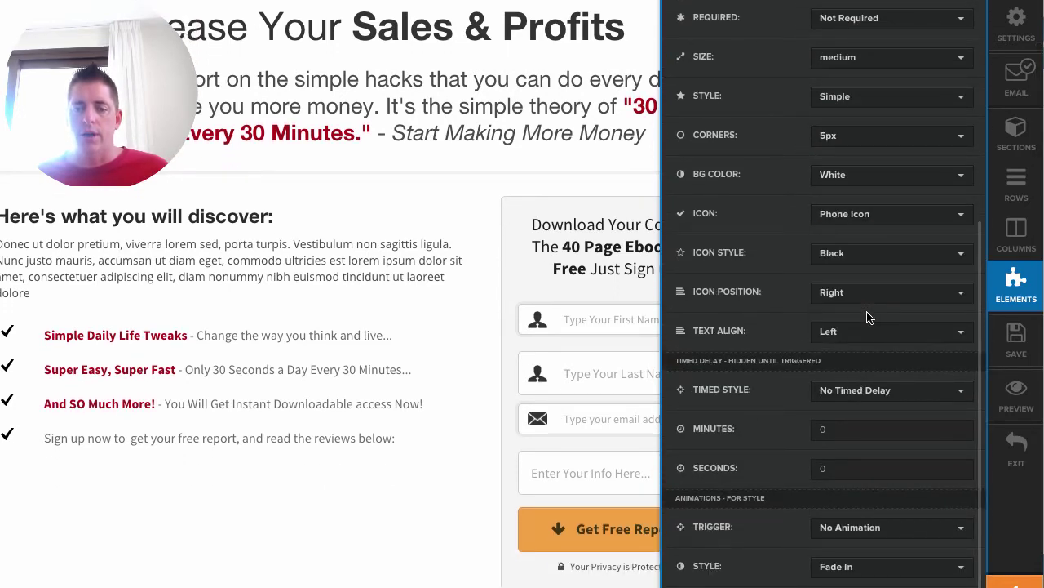
{"action": "left_click", "coordinate": [858, 299]}
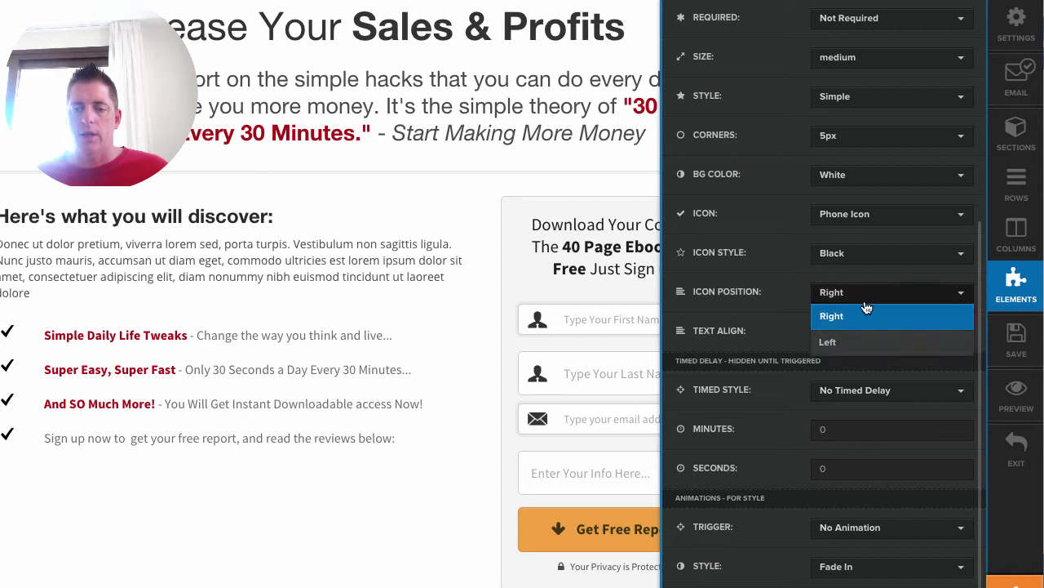
{"action": "left_click", "coordinate": [868, 341]}
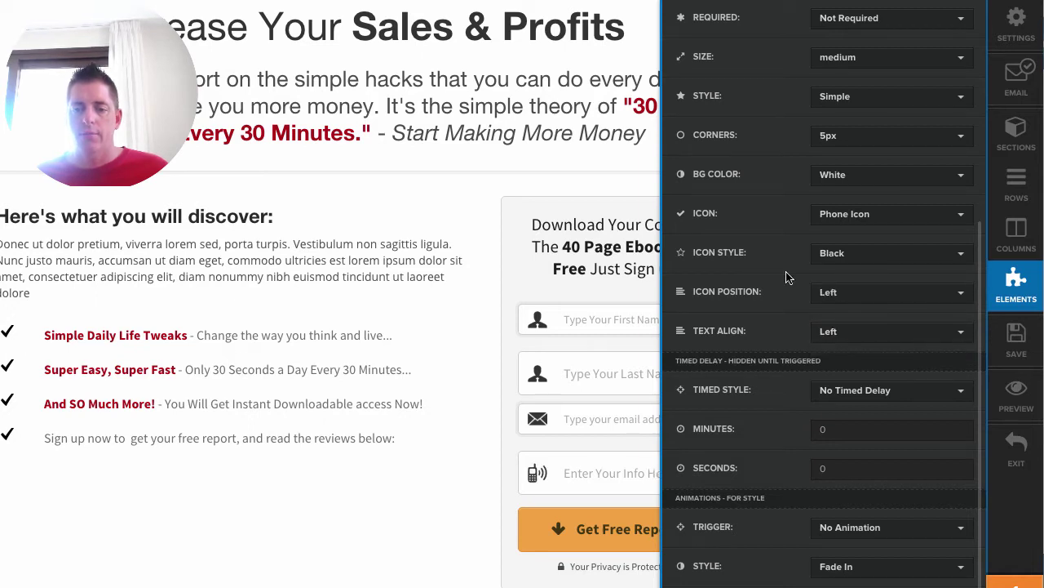
{"action": "left_click", "coordinate": [1009, 350]}
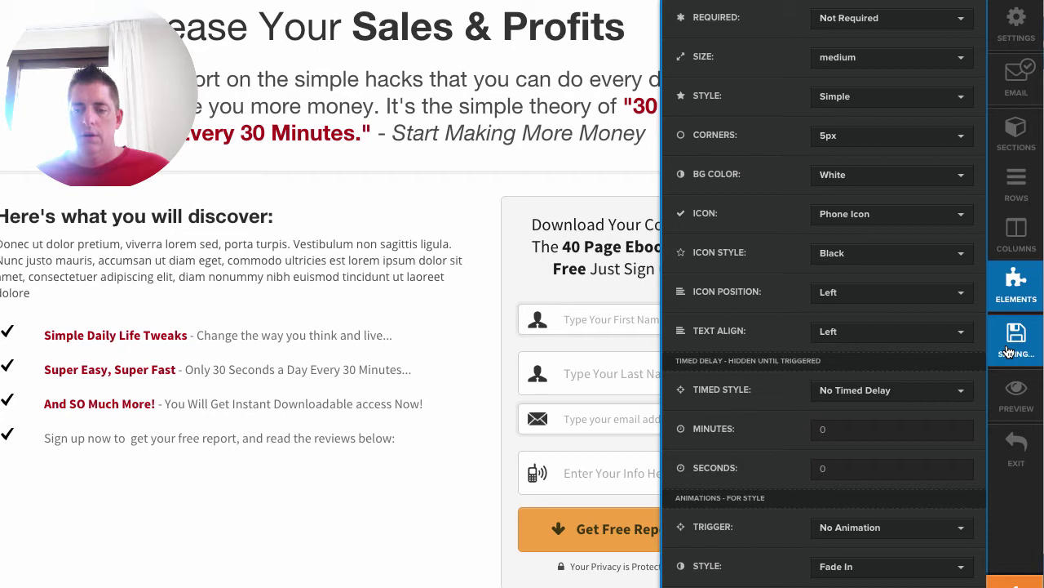
{"action": "left_click", "coordinate": [550, 187]}
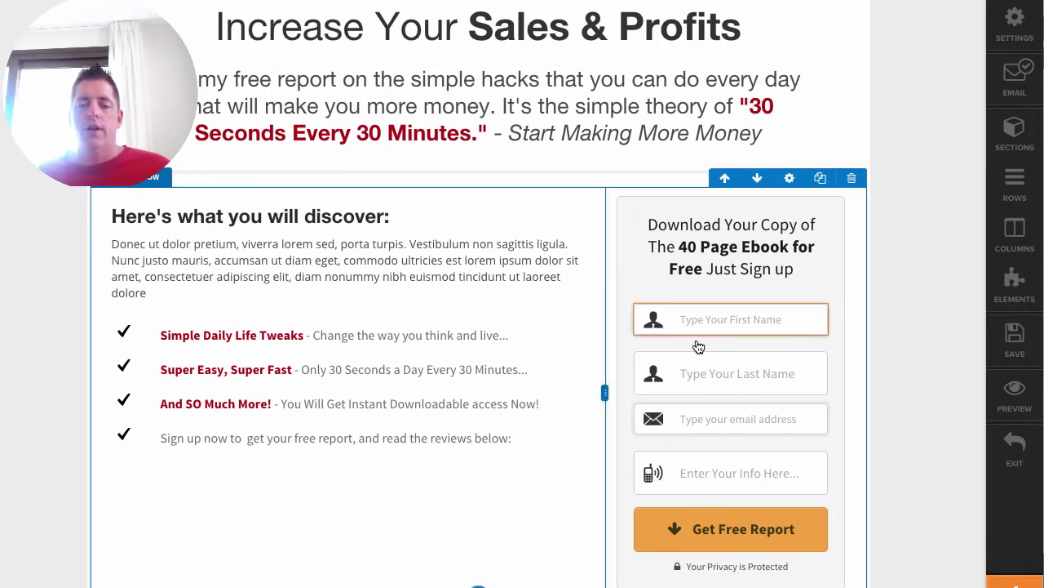
Switch to the ClickFunnels funnel overview and copy the page URL of the Thanks step
{"action": "mouse_move", "coordinate": [707, 416]}
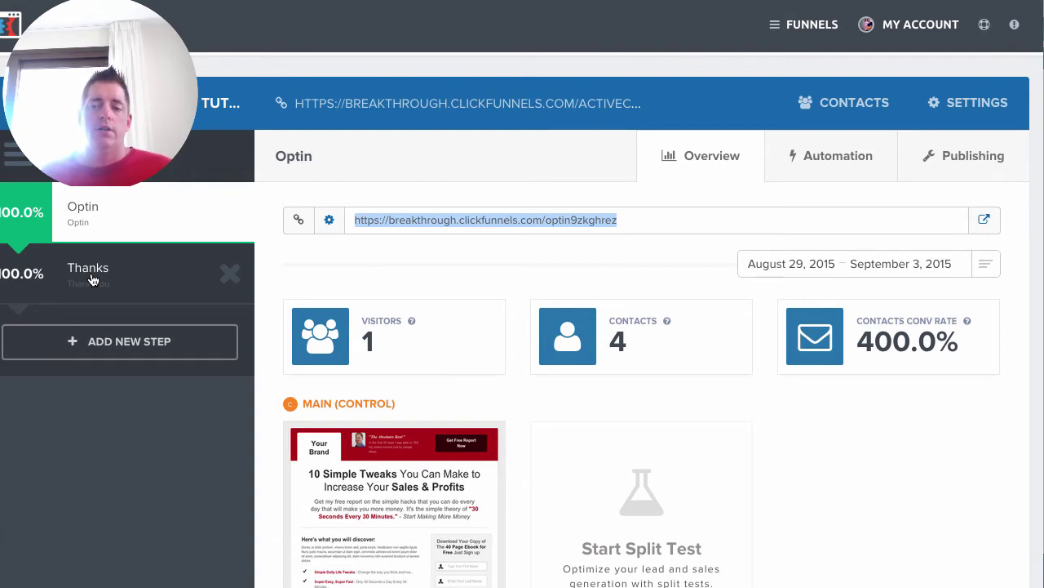
{"action": "left_click", "coordinate": [92, 280]}
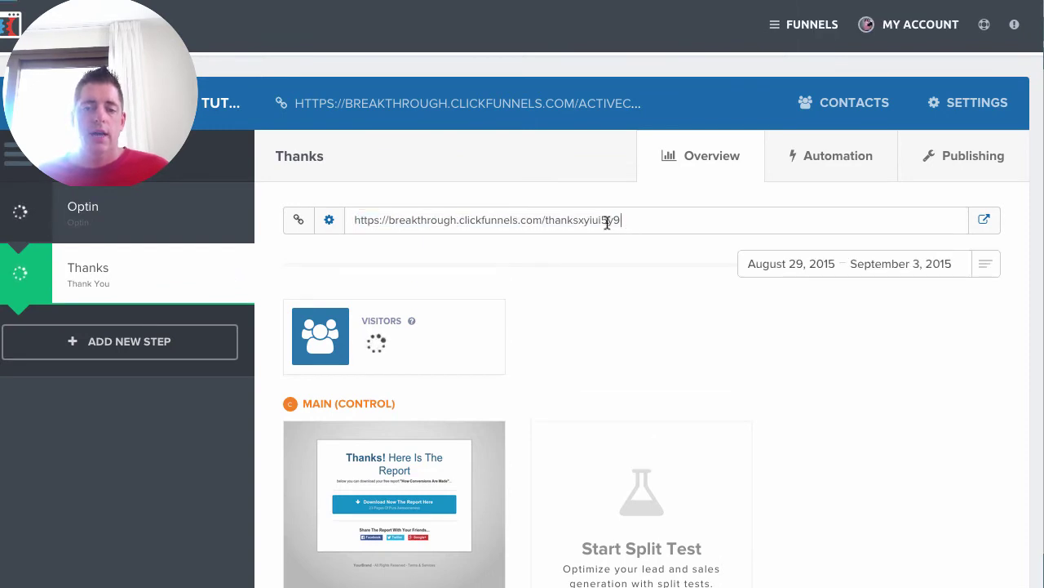
{"action": "left_click", "coordinate": [351, 219]}
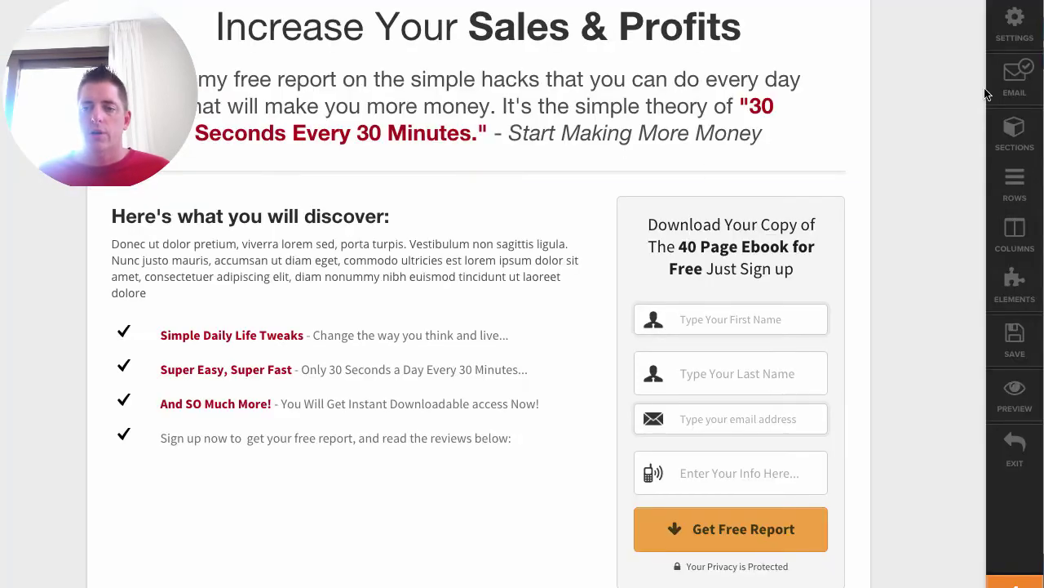
Return to the opt-in page editor, set Redirect Next Override to the copied Thanks page URL and save the page
{"action": "left_click", "coordinate": [1014, 33]}
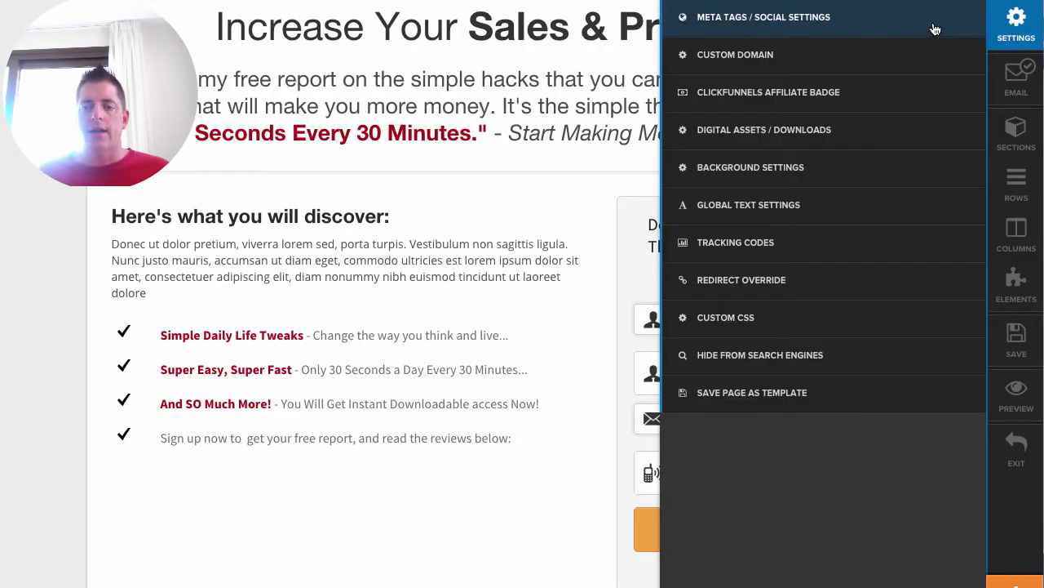
{"action": "left_click", "coordinate": [740, 279]}
{"action": "left_click", "coordinate": [850, 58]}
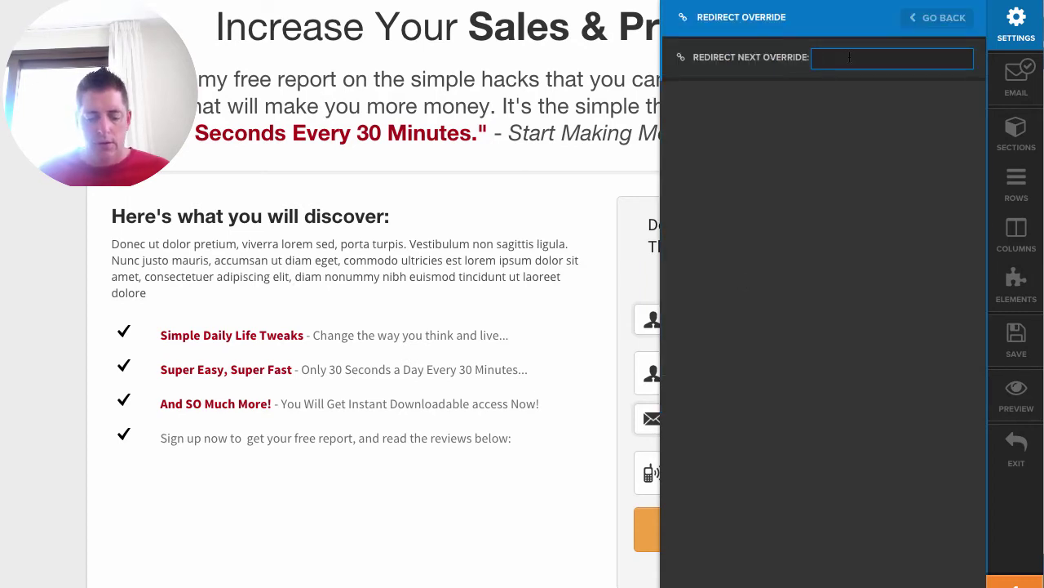
{"action": "key", "text": "ctrl+v"}
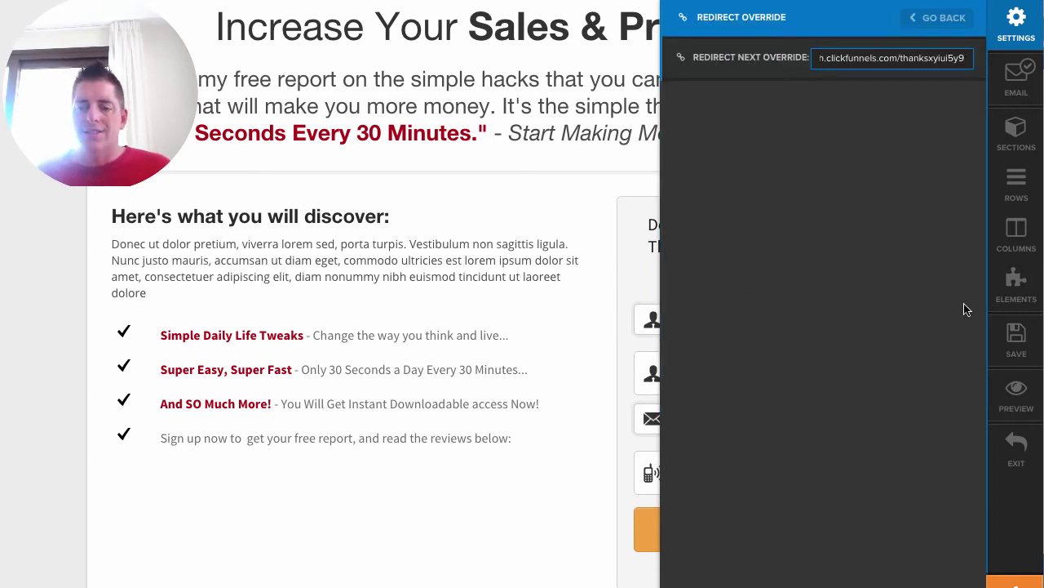
{"action": "left_click", "coordinate": [1017, 348]}
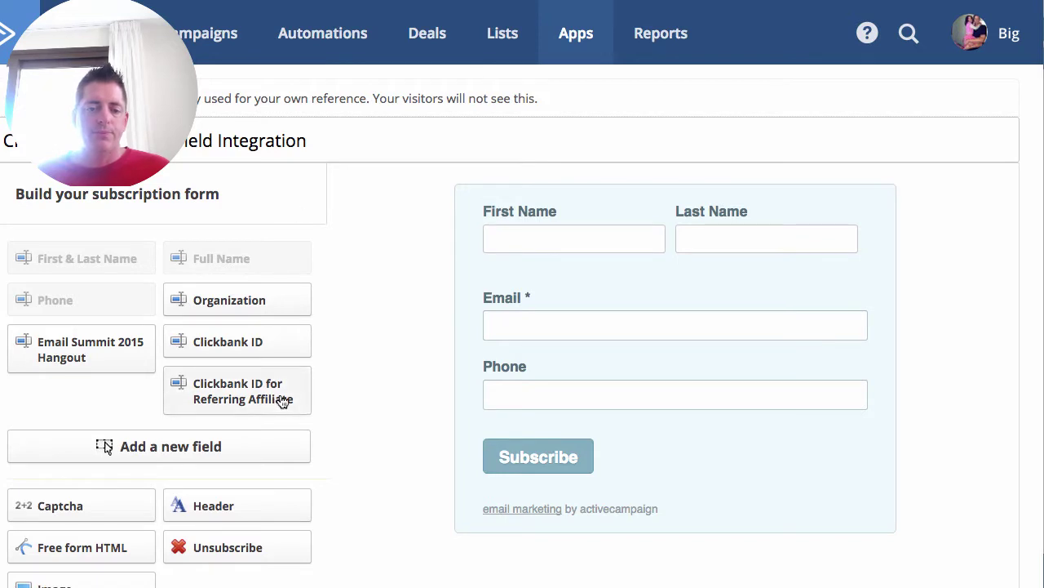
{"action": "scroll", "coordinate": [358, 386], "scroll_direction": "down", "scroll_amount": 3}
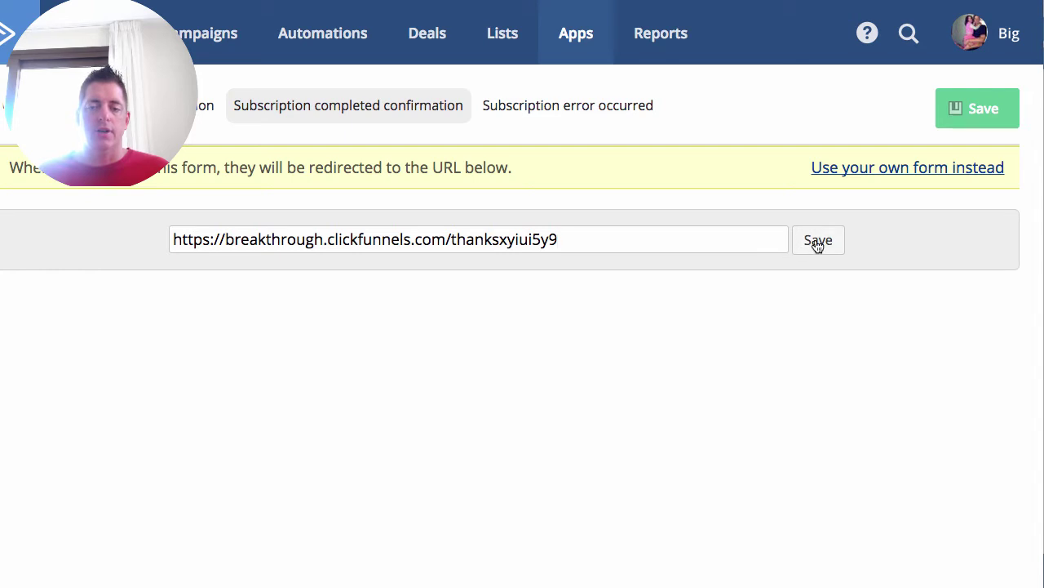
{"action": "left_click", "coordinate": [994, 114]}
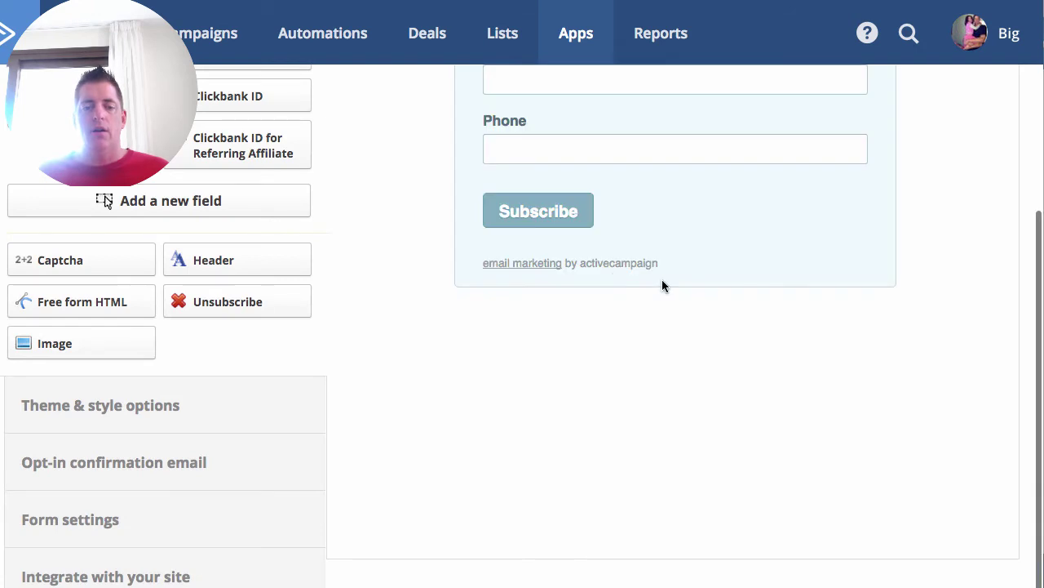
Copy the subscription form's embeddable HTML from the opening form tag to the closing form tag, leaving out the style block
{"action": "scroll", "coordinate": [164, 576], "scroll_direction": "up", "scroll_amount": 1}
{"action": "left_click", "coordinate": [164, 578]}
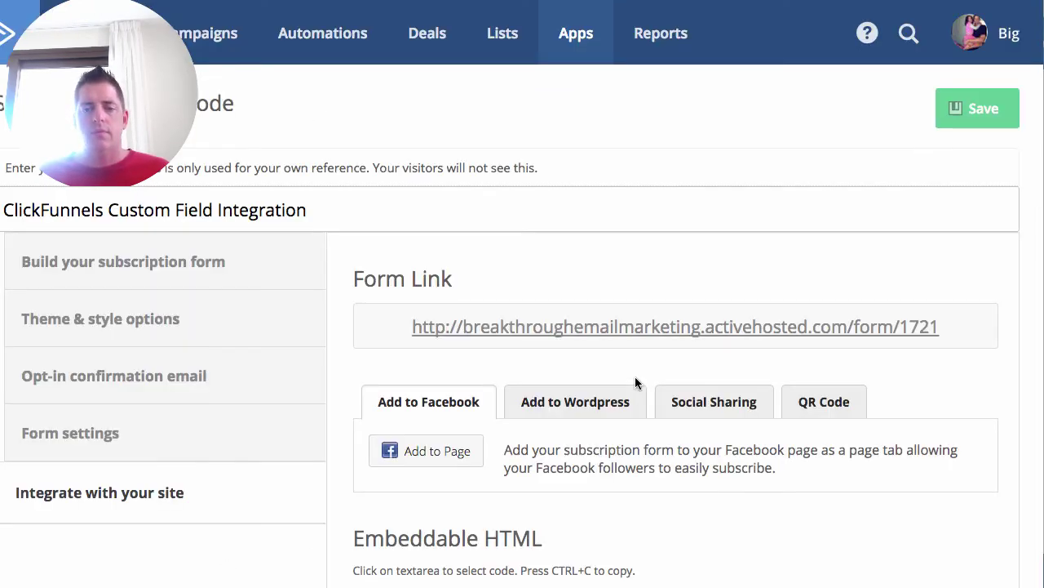
{"action": "scroll", "coordinate": [634, 384], "scroll_direction": "down", "scroll_amount": 5}
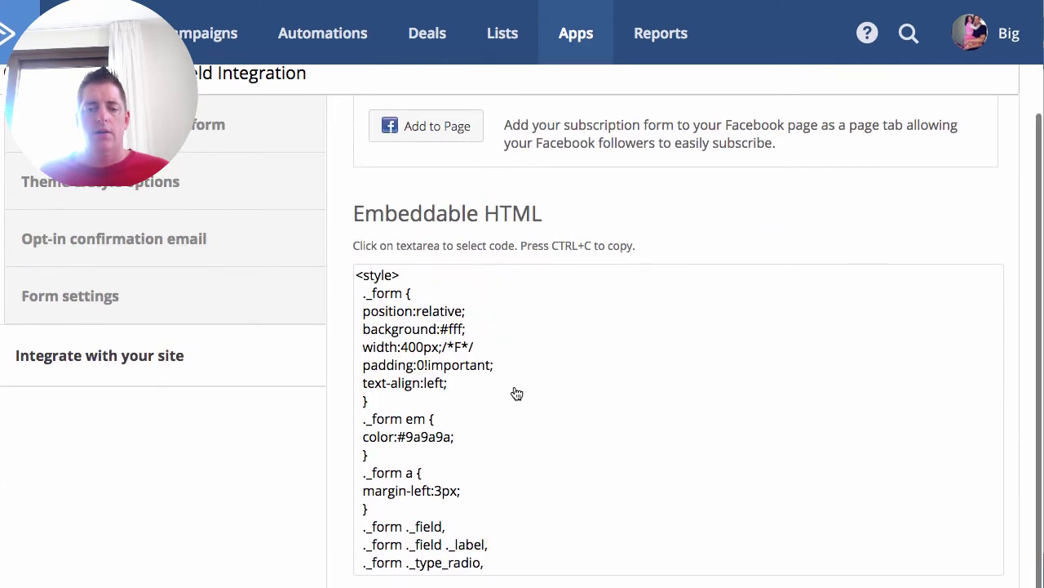
{"action": "scroll", "coordinate": [516, 394], "scroll_direction": "down", "scroll_amount": 15}
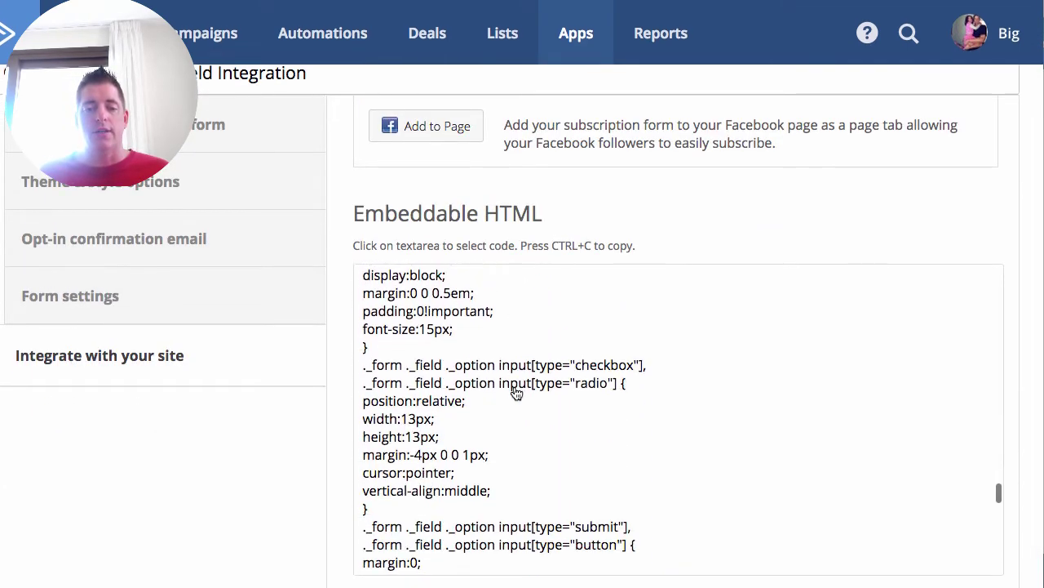
{"action": "scroll", "coordinate": [517, 393], "scroll_direction": "down", "scroll_amount": 10}
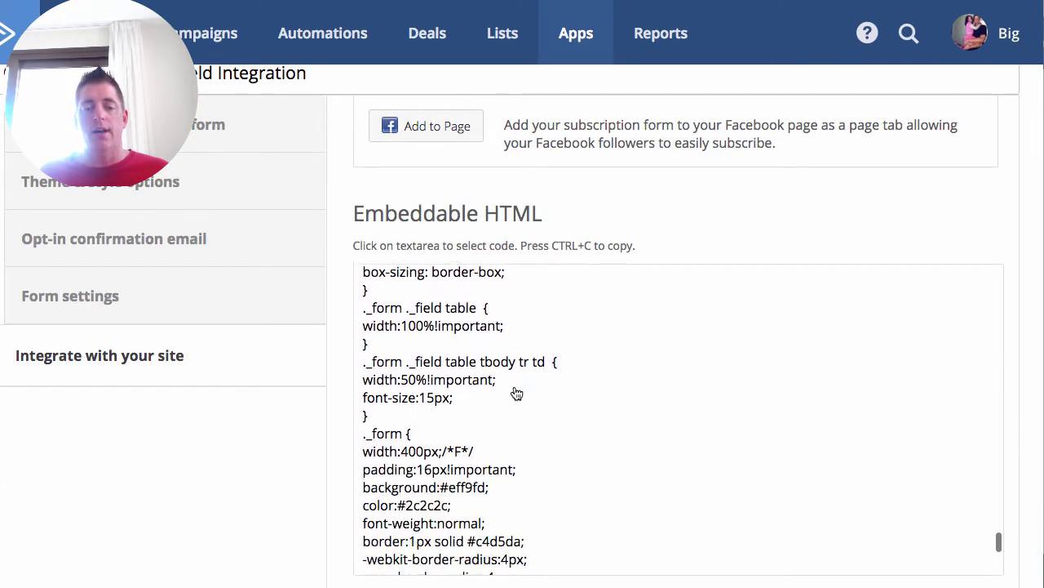
{"action": "scroll", "coordinate": [517, 394], "scroll_direction": "down", "scroll_amount": 1}
{"action": "scroll", "coordinate": [516, 394], "scroll_direction": "down", "scroll_amount": 5}
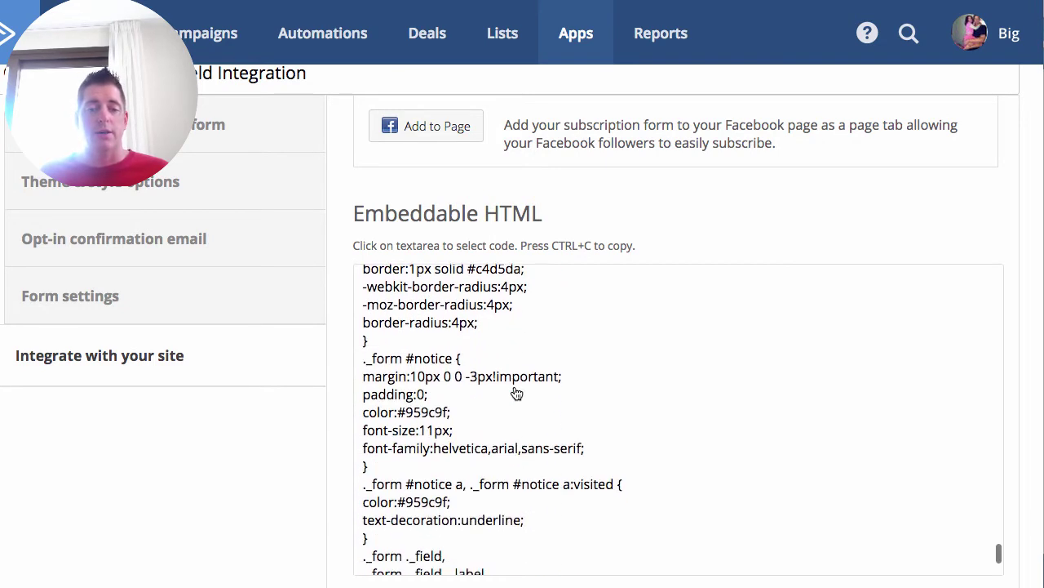
{"action": "scroll", "coordinate": [516, 394], "scroll_direction": "down", "scroll_amount": 1}
{"action": "scroll", "coordinate": [517, 394], "scroll_direction": "down", "scroll_amount": 6}
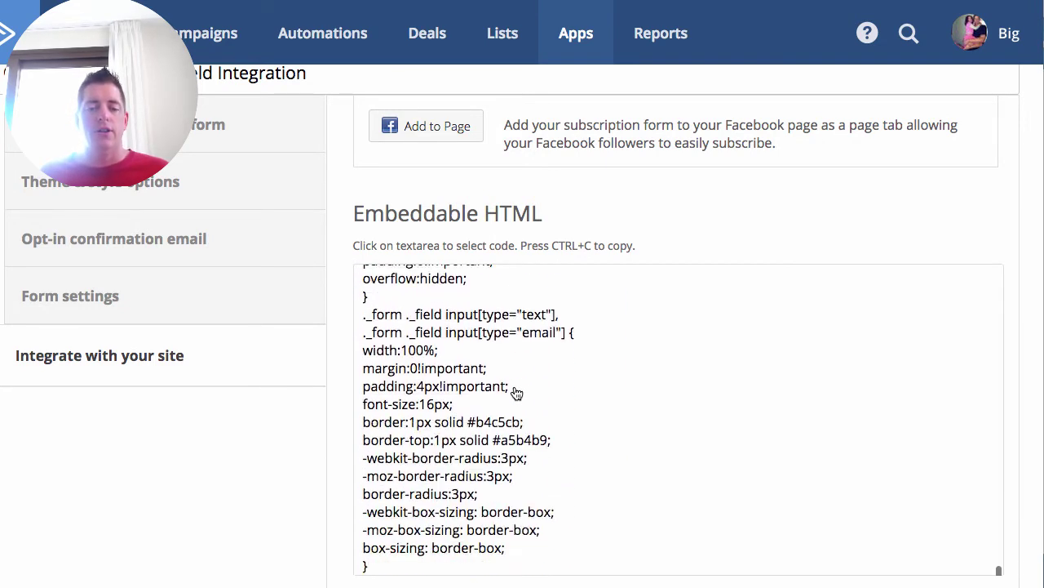
{"action": "scroll", "coordinate": [517, 394], "scroll_direction": "down", "scroll_amount": 2}
{"action": "scroll", "coordinate": [516, 394], "scroll_direction": "down", "scroll_amount": 3}
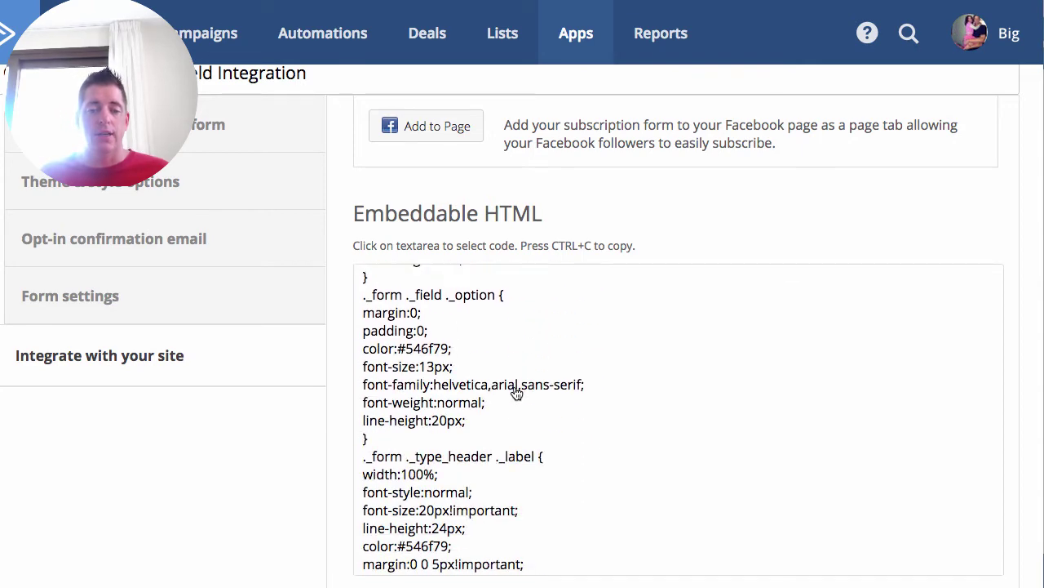
{"action": "scroll", "coordinate": [517, 394], "scroll_direction": "down", "scroll_amount": 10}
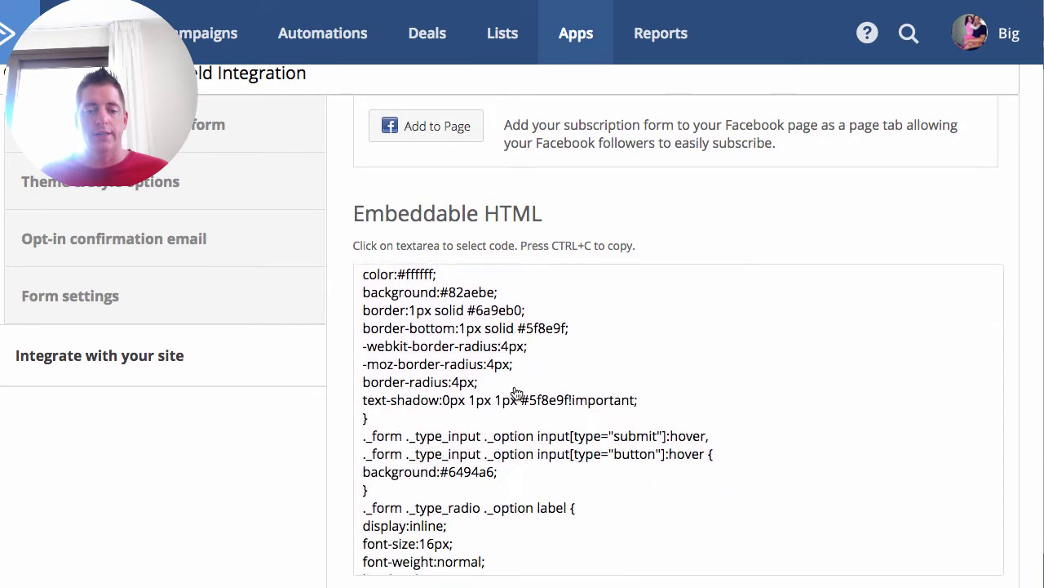
{"action": "scroll", "coordinate": [516, 394], "scroll_direction": "down", "scroll_amount": 12}
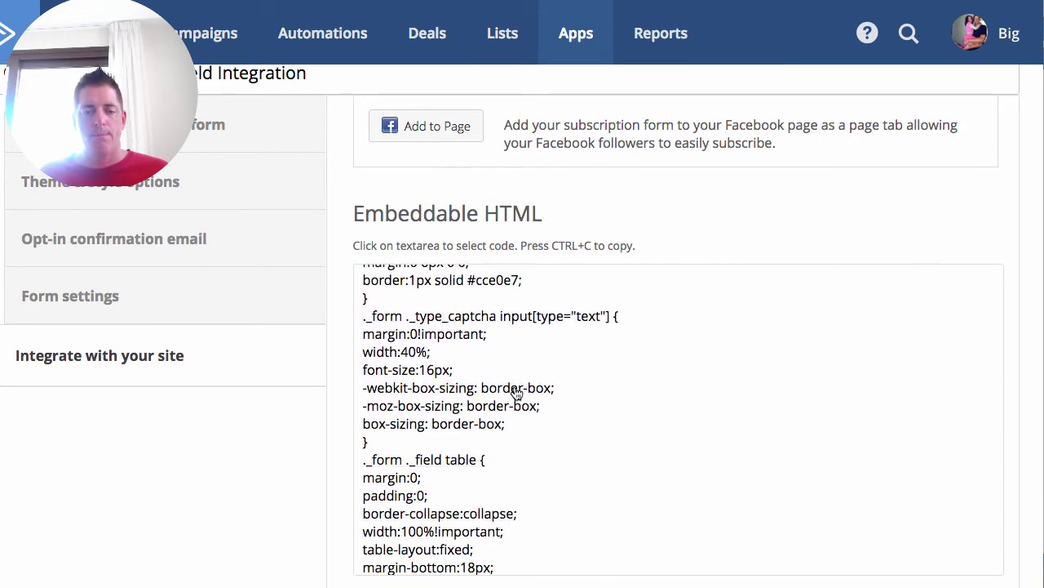
{"action": "scroll", "coordinate": [517, 395], "scroll_direction": "down", "scroll_amount": 10}
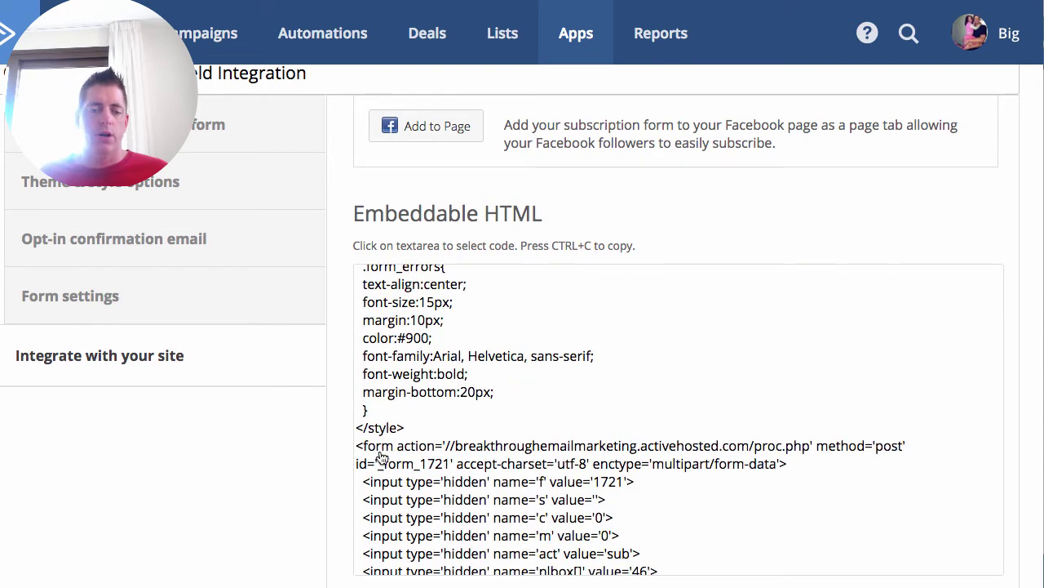
{"action": "left_click_drag", "start_coordinate": [359, 448], "coordinate": [539, 583]}
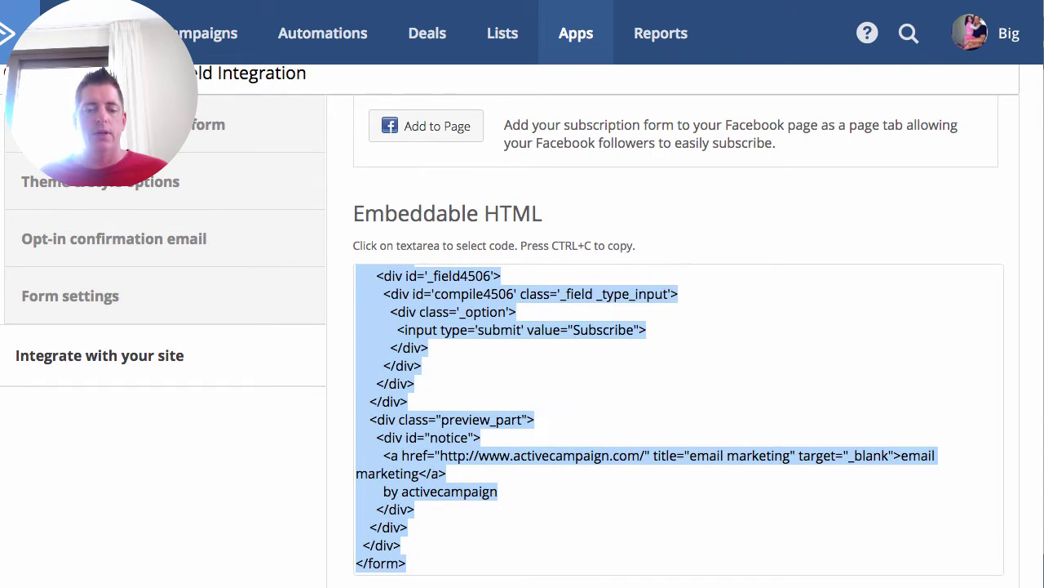
{"action": "right_click", "coordinate": [420, 467]}
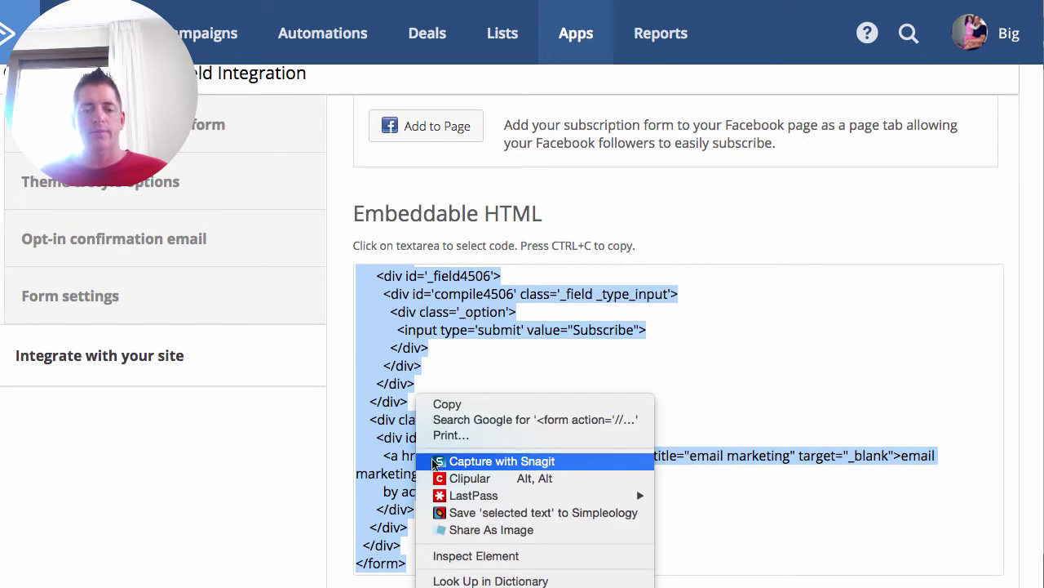
{"action": "left_click", "coordinate": [514, 404]}
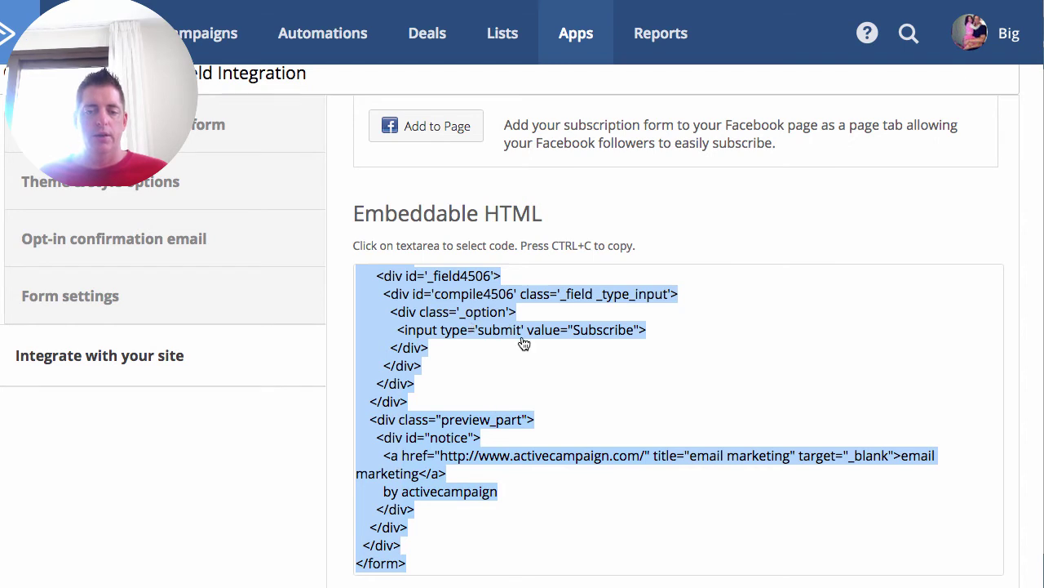
Switch to the ClickFunnels opt-in page editor and remove the page's existing email integration
{"action": "scroll", "coordinate": [523, 343], "scroll_direction": "up", "scroll_amount": 5}
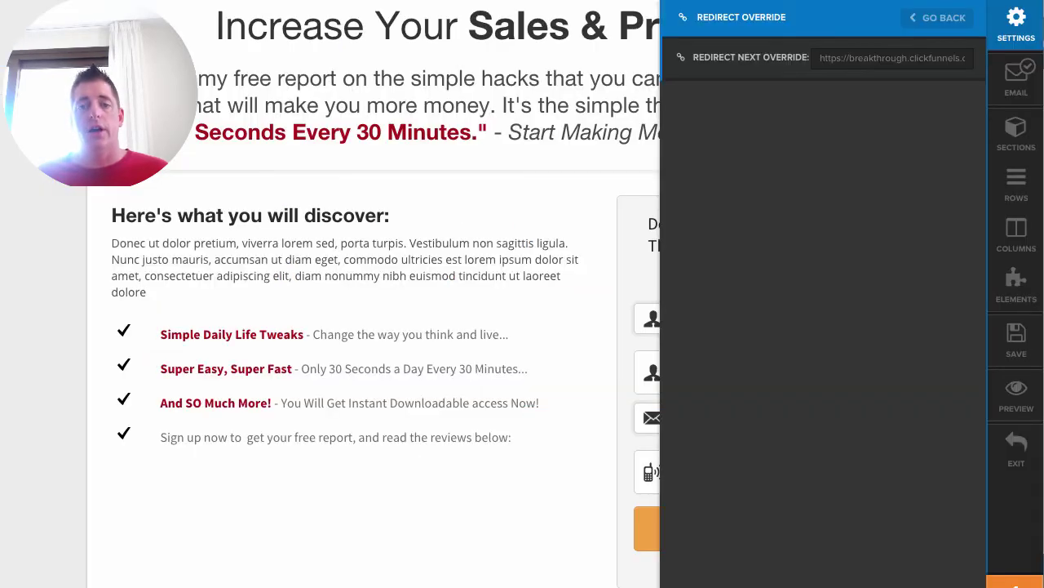
{"action": "left_click", "coordinate": [1020, 88]}
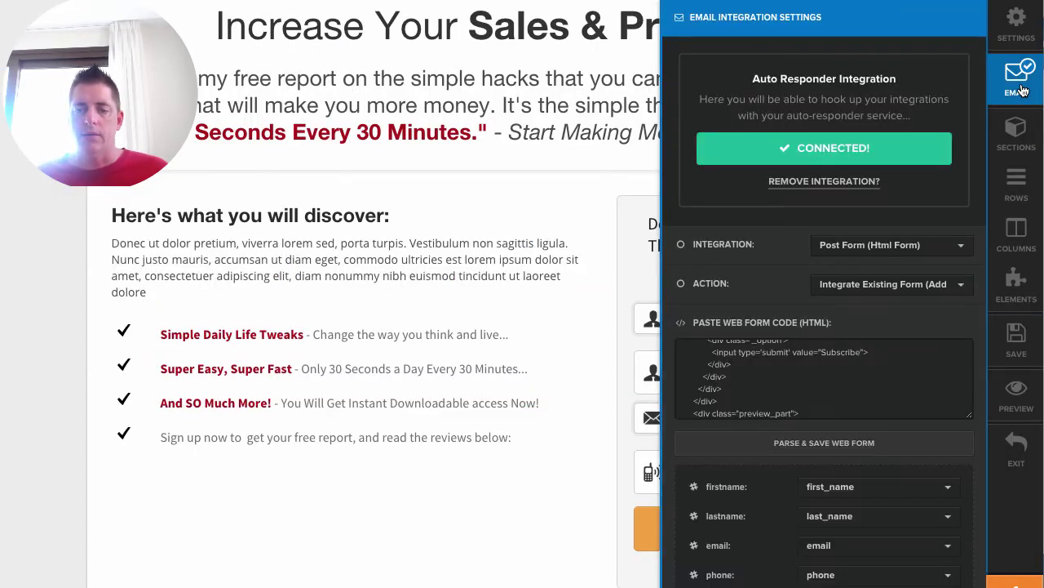
{"action": "left_click", "coordinate": [826, 185]}
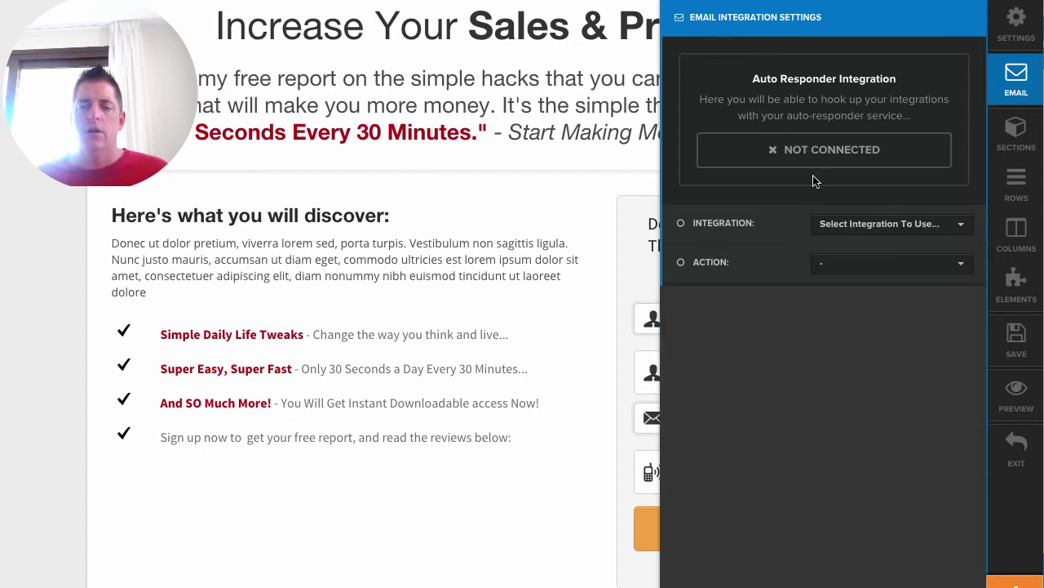
Try the ActiveCampaign integration with the Add To List action and look through the lists offered
{"action": "left_click", "coordinate": [871, 228]}
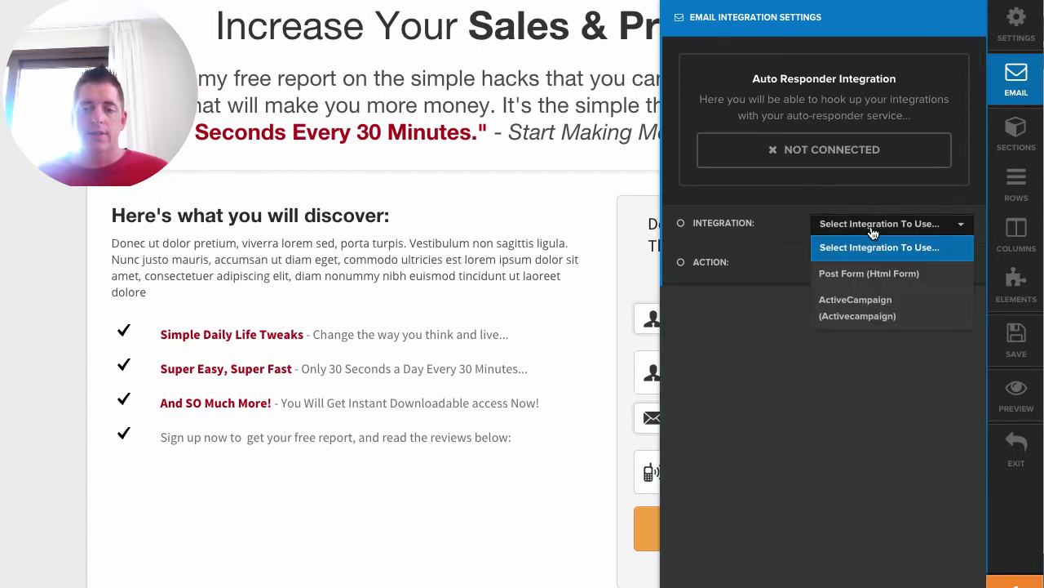
{"action": "left_click", "coordinate": [892, 316]}
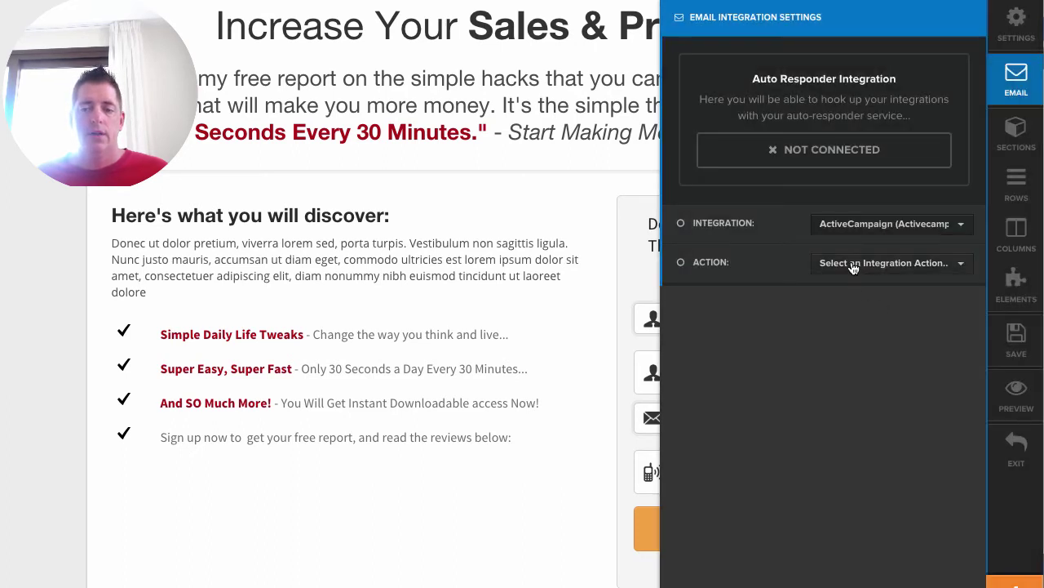
{"action": "left_click", "coordinate": [853, 266]}
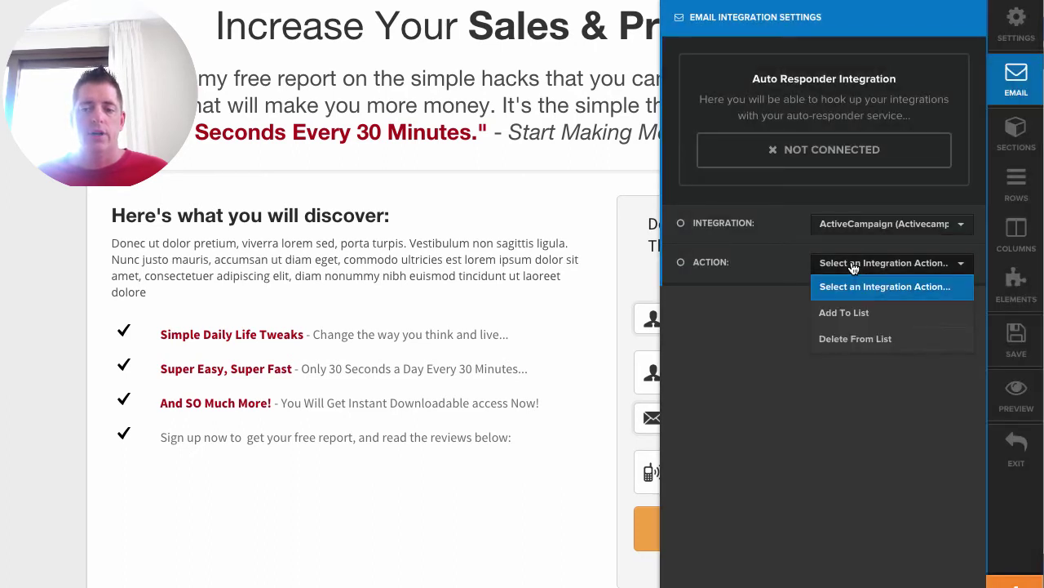
{"action": "left_click", "coordinate": [857, 315]}
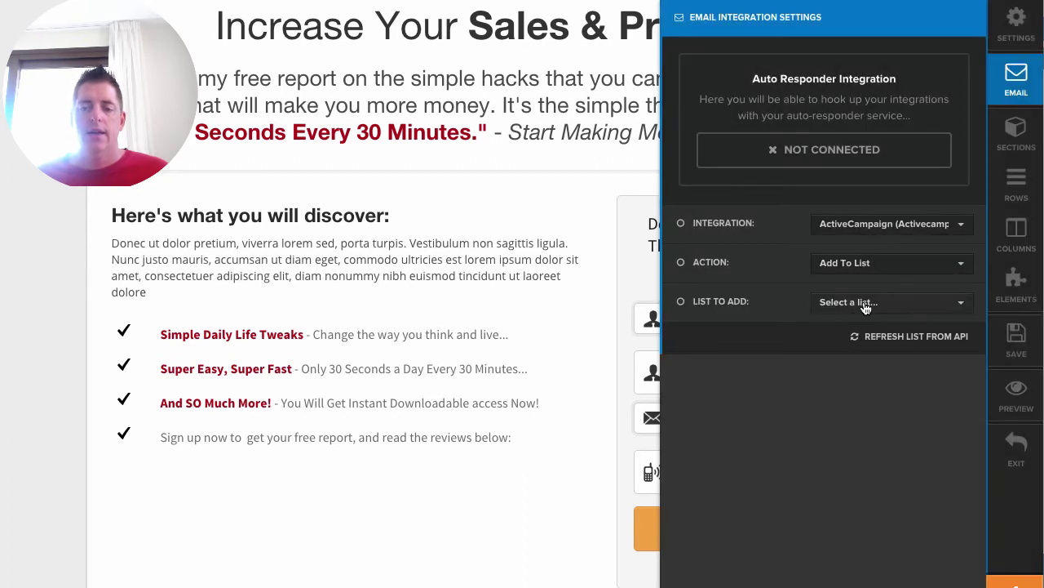
{"action": "left_click", "coordinate": [867, 304]}
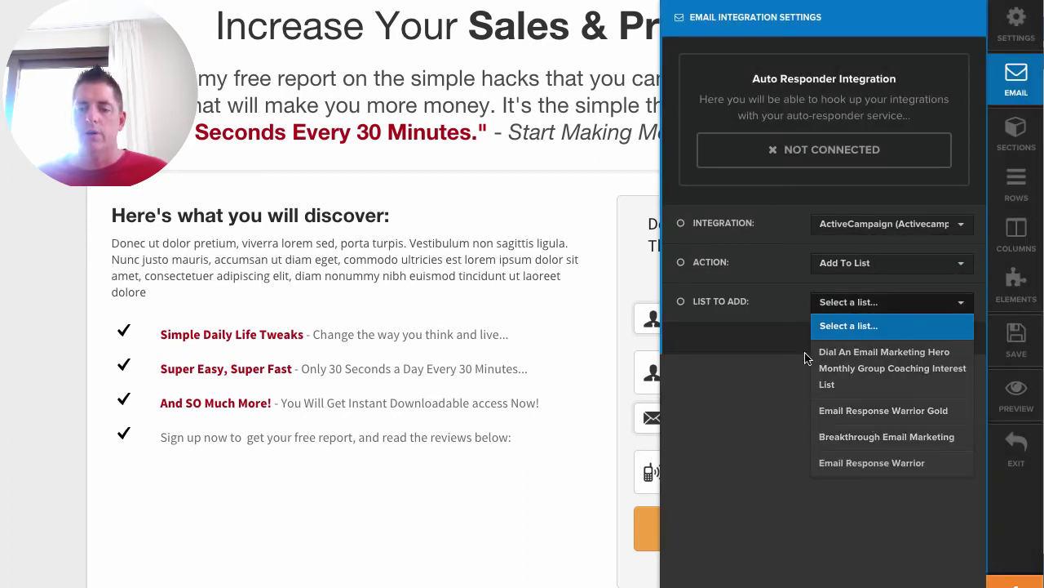
{"action": "left_click", "coordinate": [775, 337]}
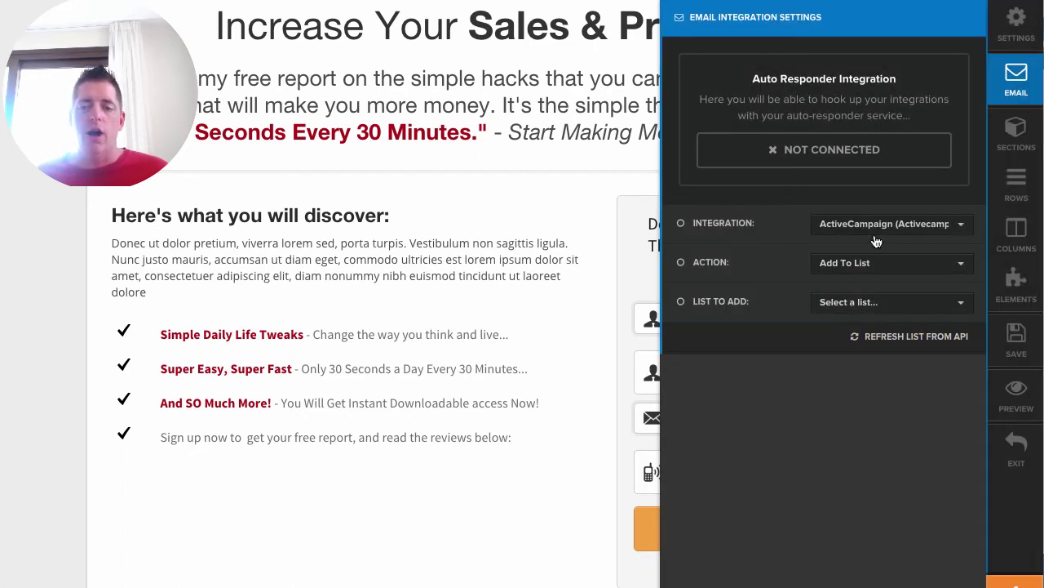
Set the integration to Post Form (Html Form) with the action Integrate Existing Form and paste the copied ActiveCampaign form code
{"action": "left_click", "coordinate": [851, 226]}
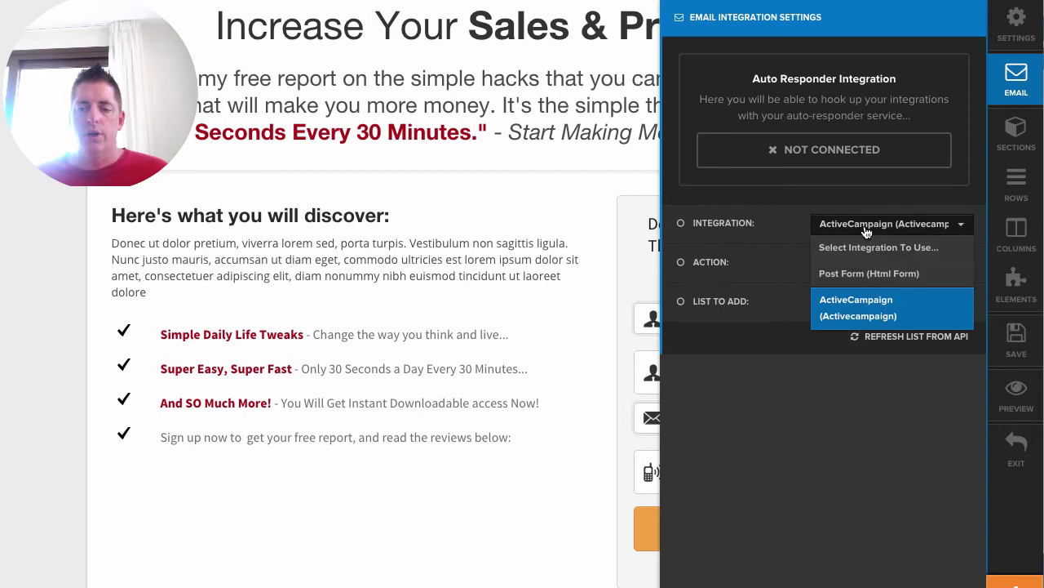
{"action": "left_click", "coordinate": [891, 275]}
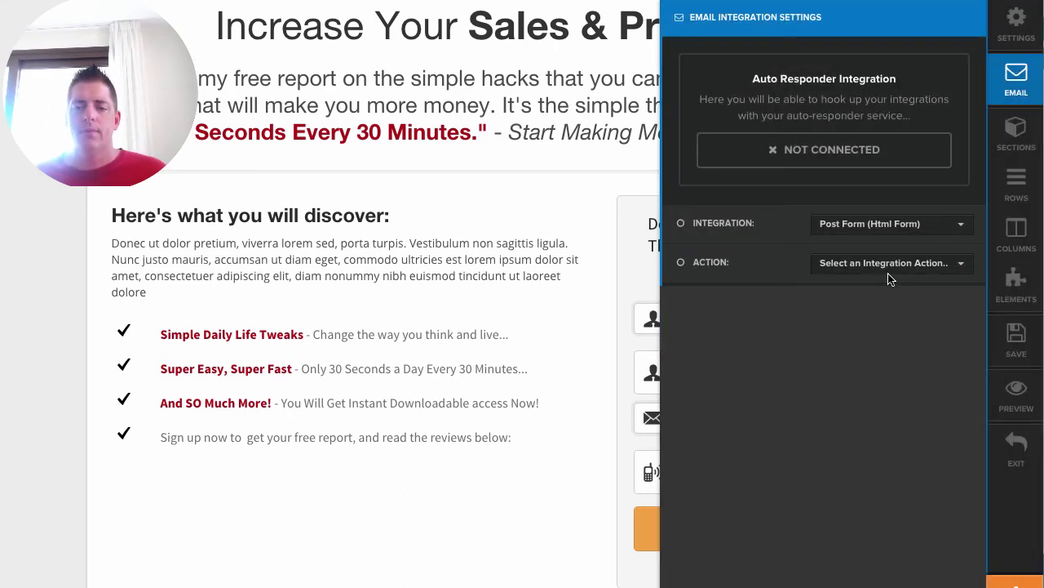
{"action": "left_click", "coordinate": [886, 269]}
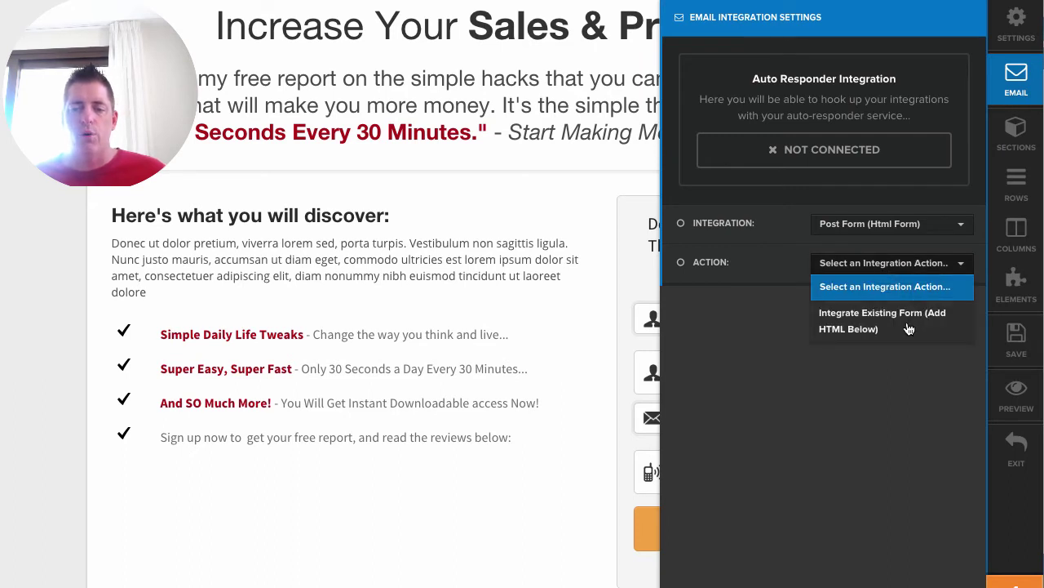
{"action": "left_click", "coordinate": [909, 328]}
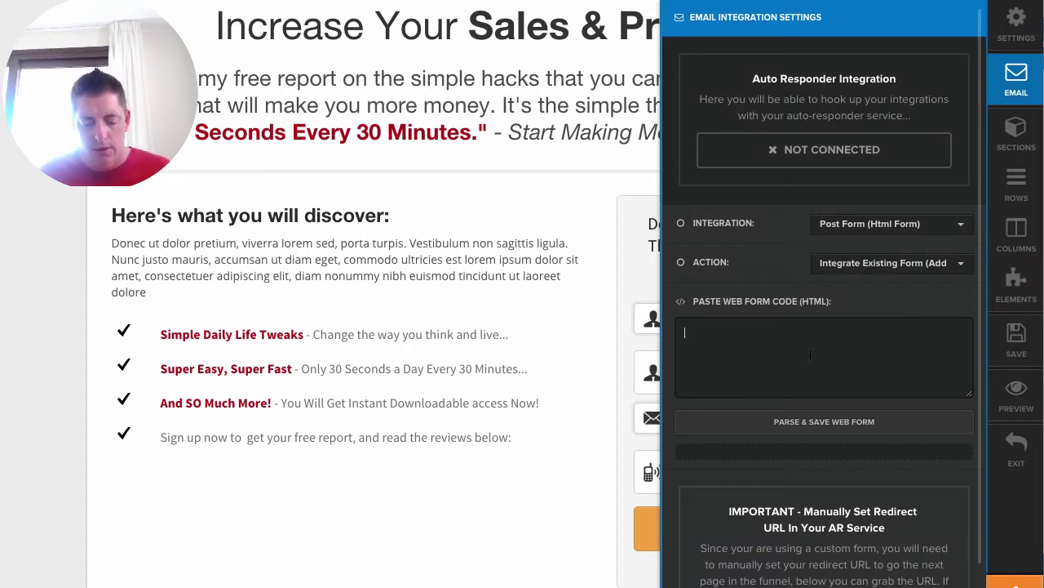
{"action": "key", "text": "ctrl+v"}
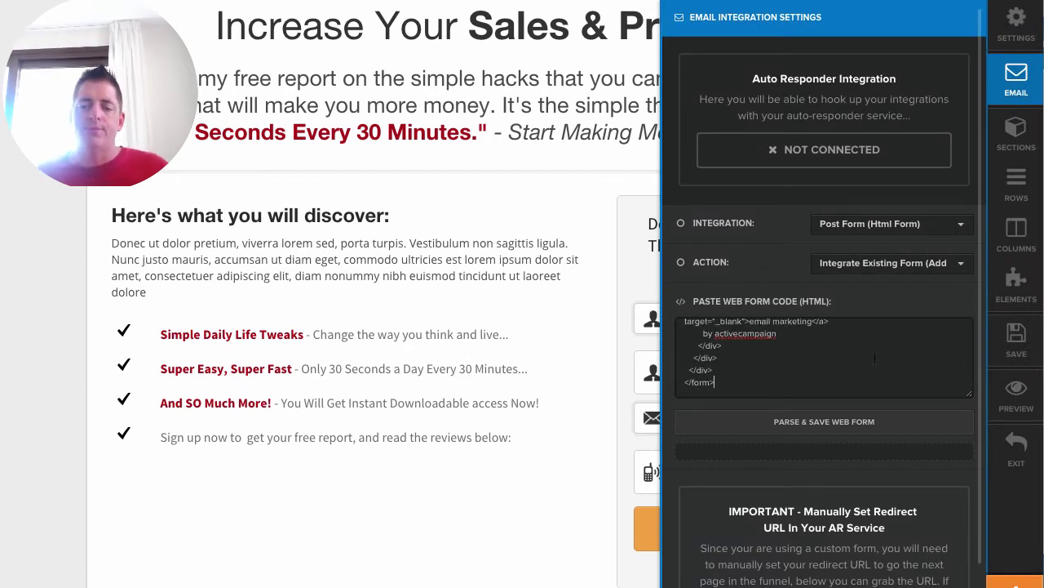
In the pasted form code, change the phone input's type to 'hidden' and give it the value 'Yes'
{"action": "scroll", "coordinate": [824, 372], "scroll_direction": "up", "scroll_amount": 1}
{"action": "scroll", "coordinate": [824, 373], "scroll_direction": "up", "scroll_amount": 2}
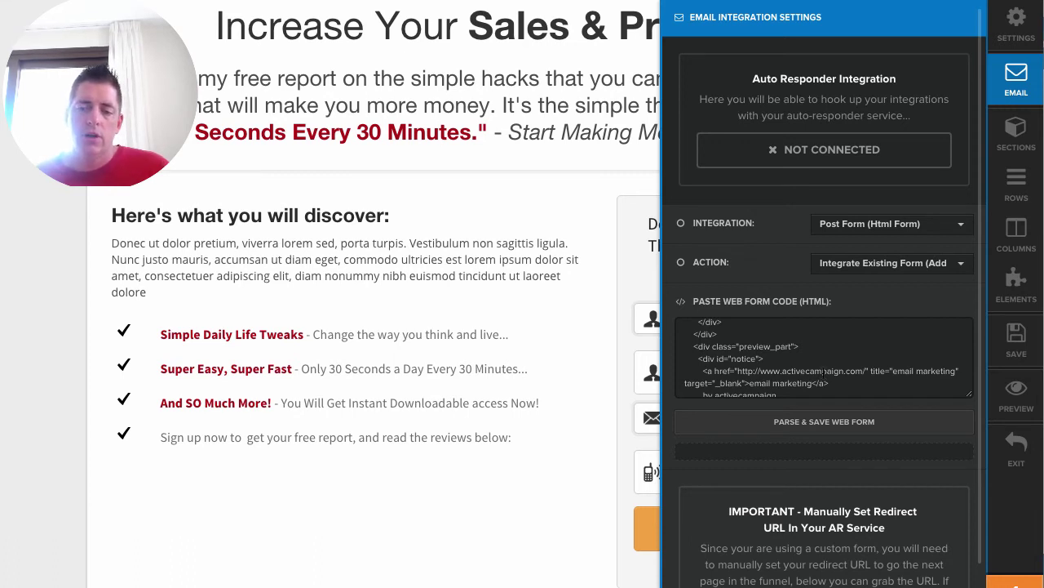
{"action": "scroll", "coordinate": [864, 360], "scroll_direction": "up", "scroll_amount": 2}
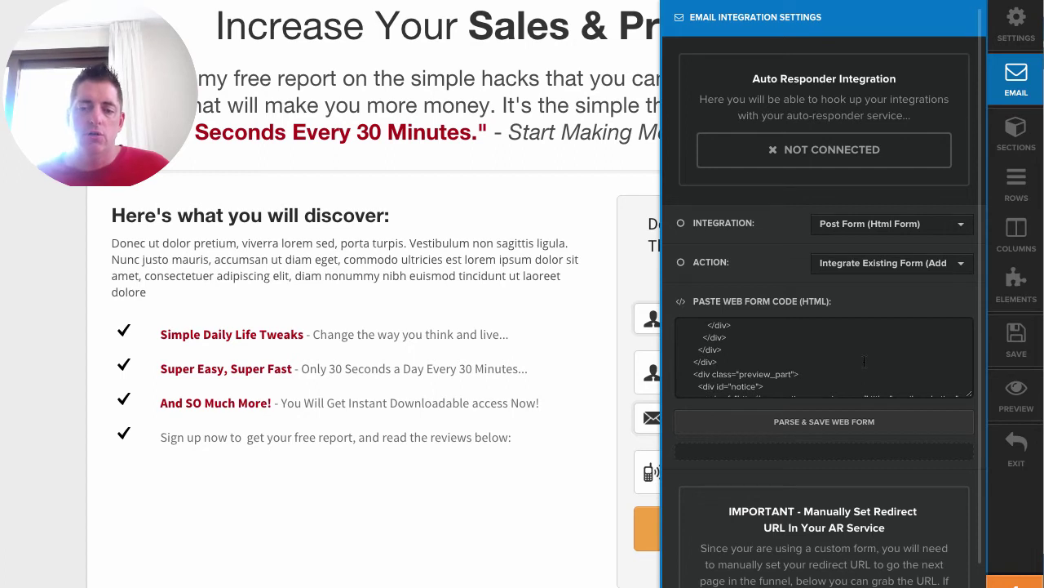
{"action": "scroll", "coordinate": [865, 362], "scroll_direction": "up", "scroll_amount": 5}
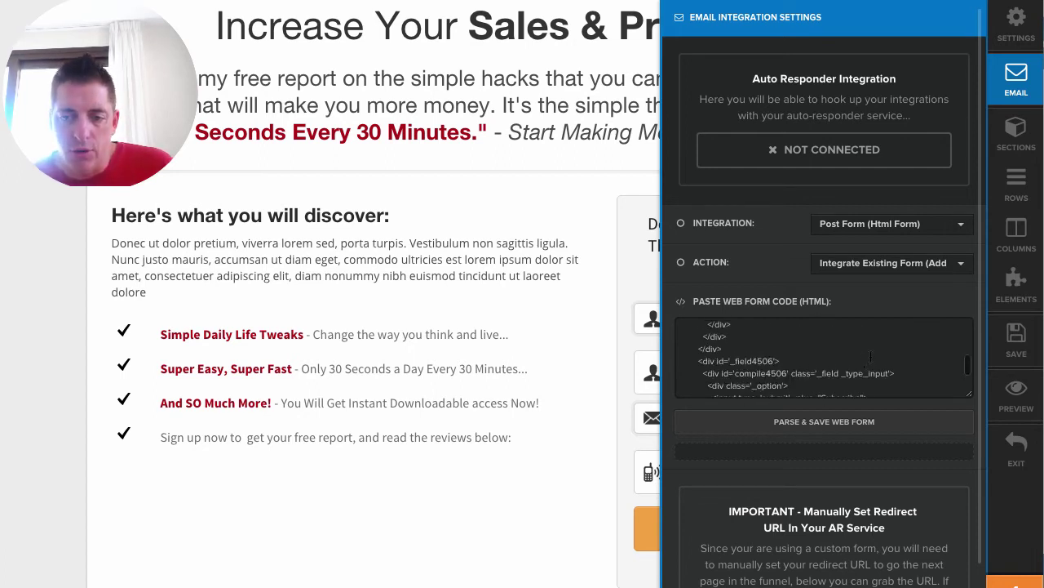
{"action": "scroll", "coordinate": [871, 357], "scroll_direction": "down", "scroll_amount": 6}
{"action": "scroll", "coordinate": [871, 357], "scroll_direction": "down", "scroll_amount": 2}
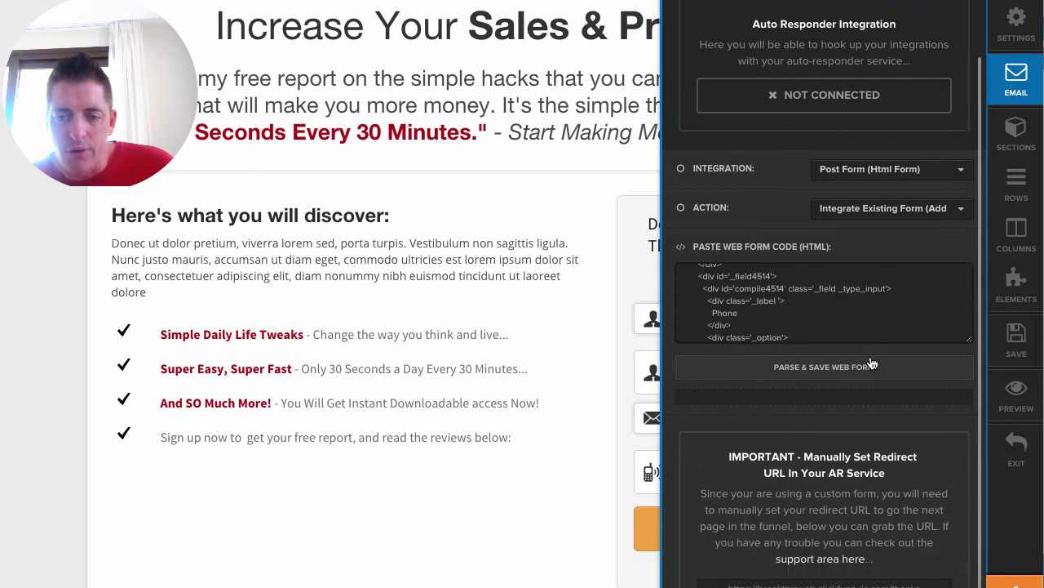
{"action": "scroll", "coordinate": [843, 309], "scroll_direction": "down", "scroll_amount": 2}
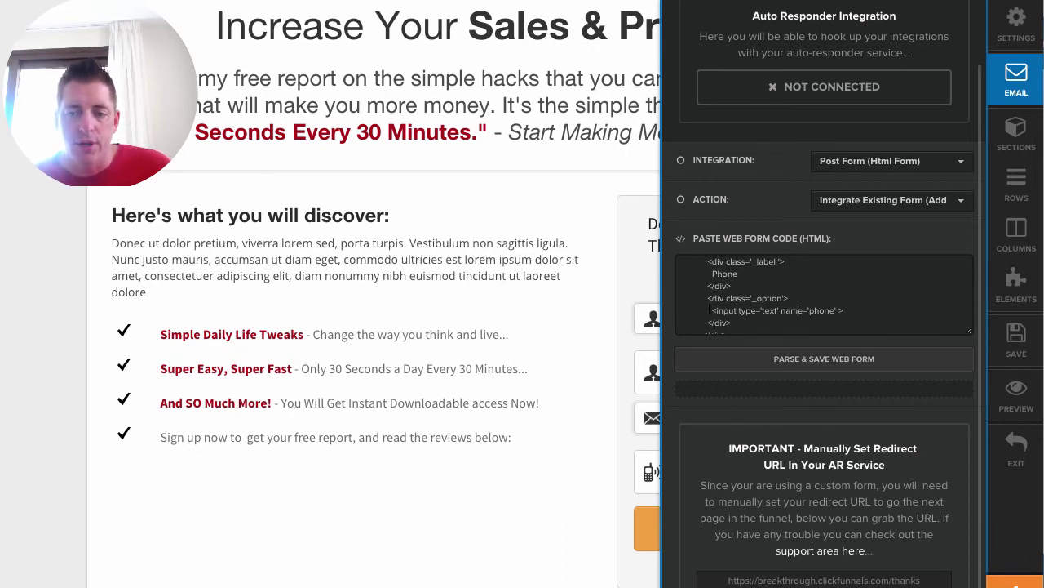
{"action": "left_click_drag", "start_coordinate": [712, 310], "coordinate": [839, 310]}
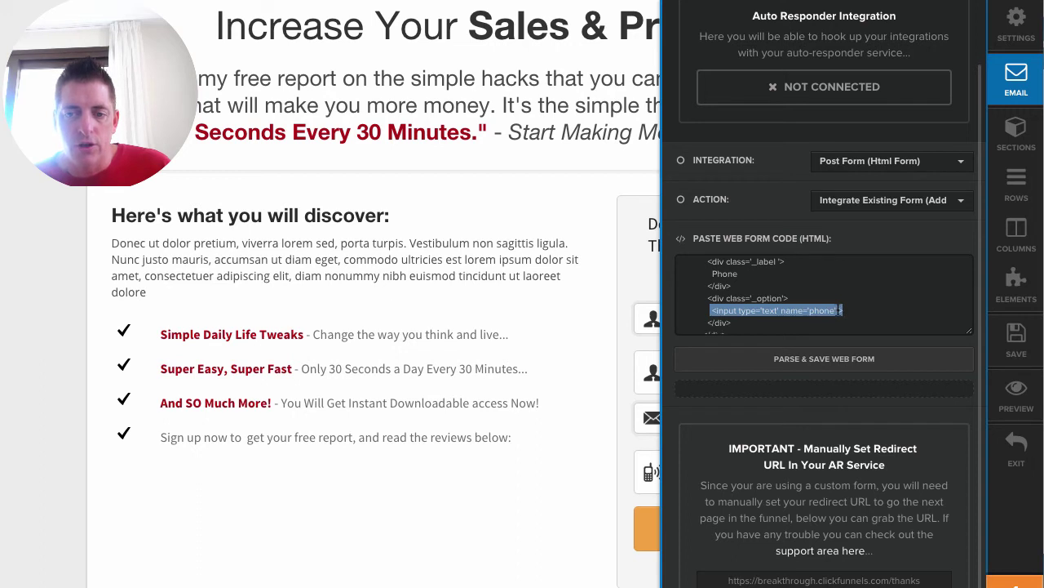
{"action": "left_click", "coordinate": [840, 310]}
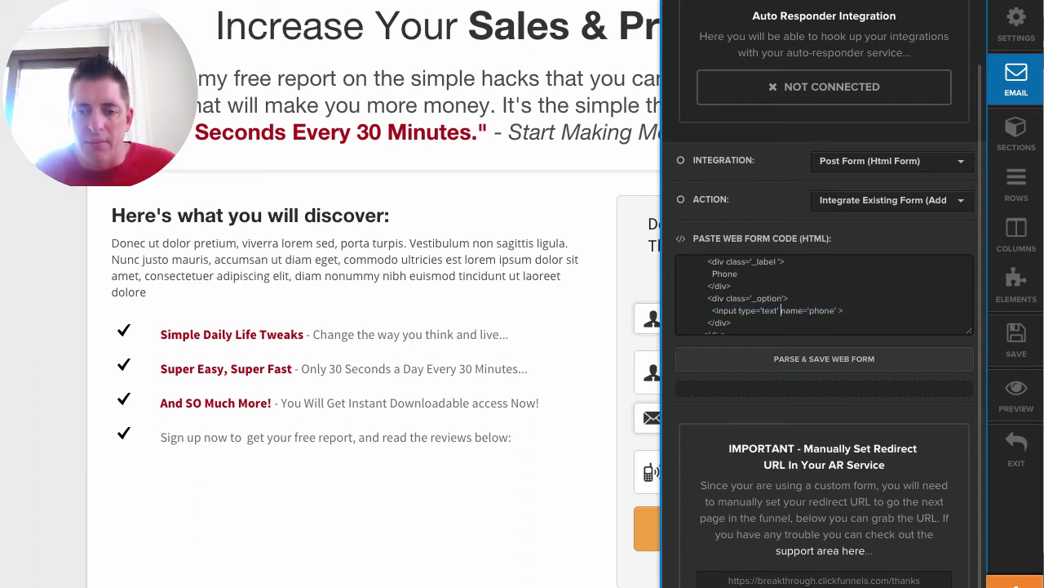
{"action": "key", "text": "BackSpace"}
{"action": "key", "text": "BackSpace"}
{"action": "key", "text": "BackSpace"}
{"action": "key", "text": "BackSpace"}
{"action": "key", "text": "BackSpace"}
{"action": "key", "text": "BackSpace"}
{"action": "type", "text": "hidden"}
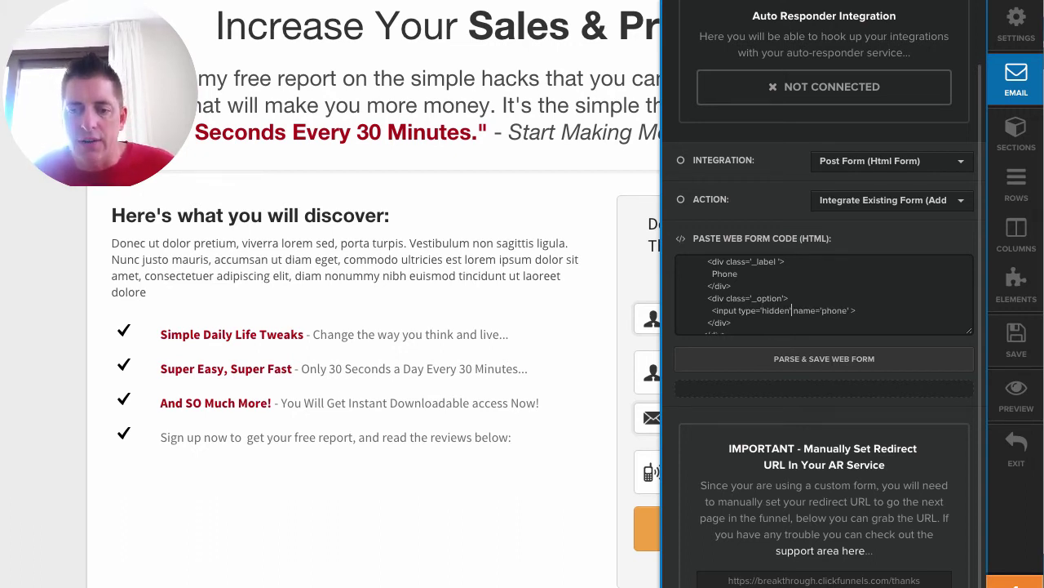
{"action": "left_click", "coordinate": [851, 310]}
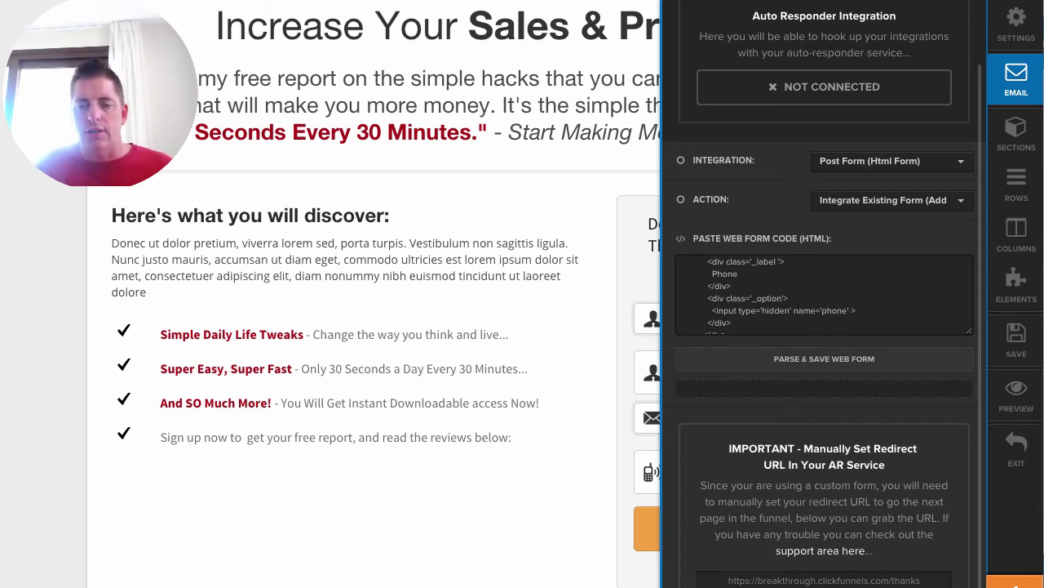
{"action": "type", "text": "value="}
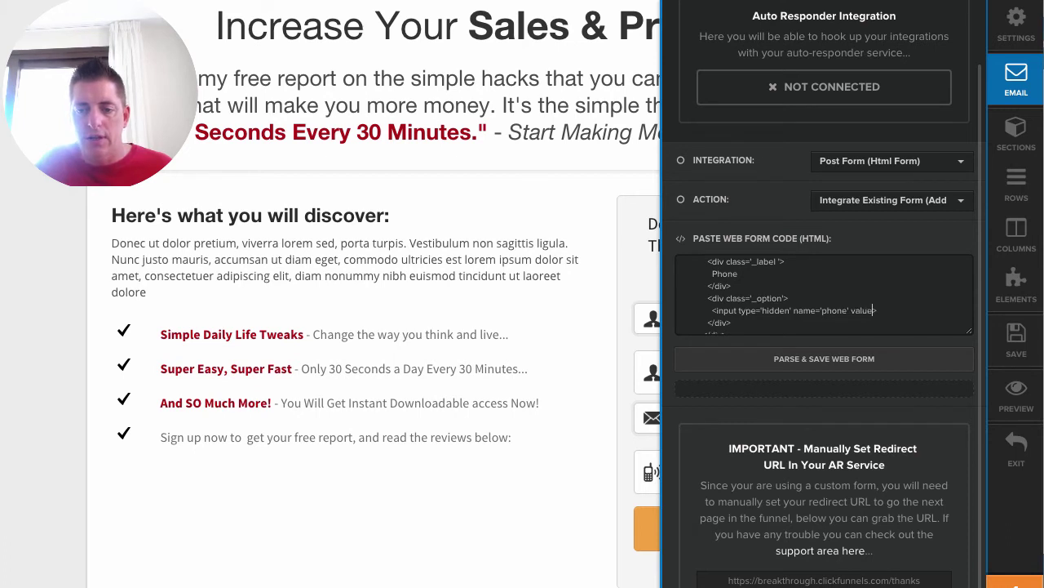
{"action": "type", "text": "'"}
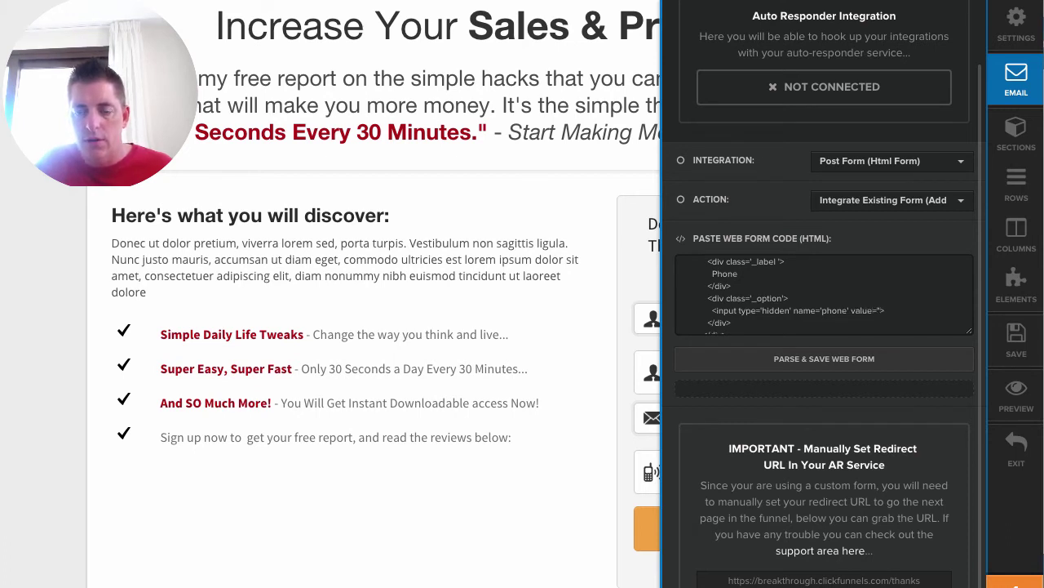
{"action": "type", "text": "Yes'"}
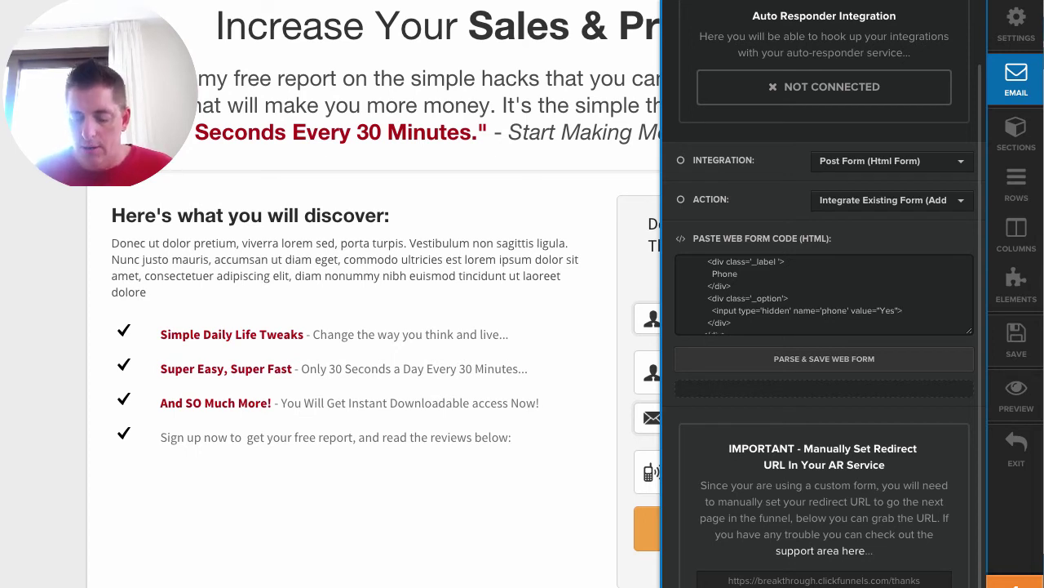
Remove the value attribute from the phone input in the form code and restore its type to 'text'
{"action": "key", "text": "BackSpace"}
{"action": "key", "text": "BackSpace"}
{"action": "key", "text": "BackSpace"}
{"action": "key", "text": "BackSpace"}
{"action": "key", "text": "BackSpace"}
{"action": "key", "text": "BackSpace"}
{"action": "key", "text": "BackSpace"}
{"action": "key", "text": "BackSpace"}
{"action": "key", "text": "BackSpace"}
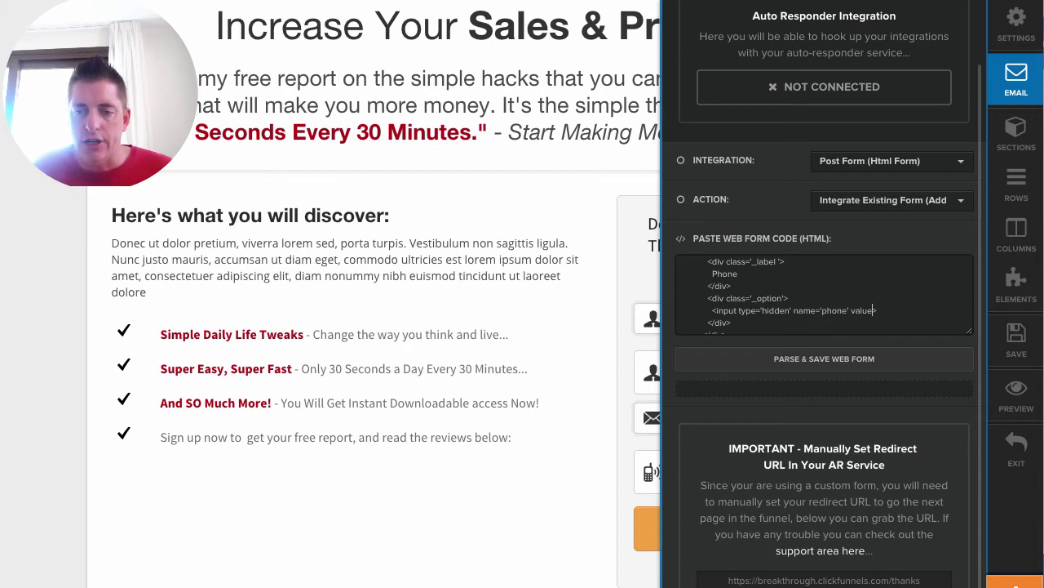
{"action": "key", "text": "BackSpace"}
{"action": "key", "text": "BackSpace"}
{"action": "key", "text": "BackSpace"}
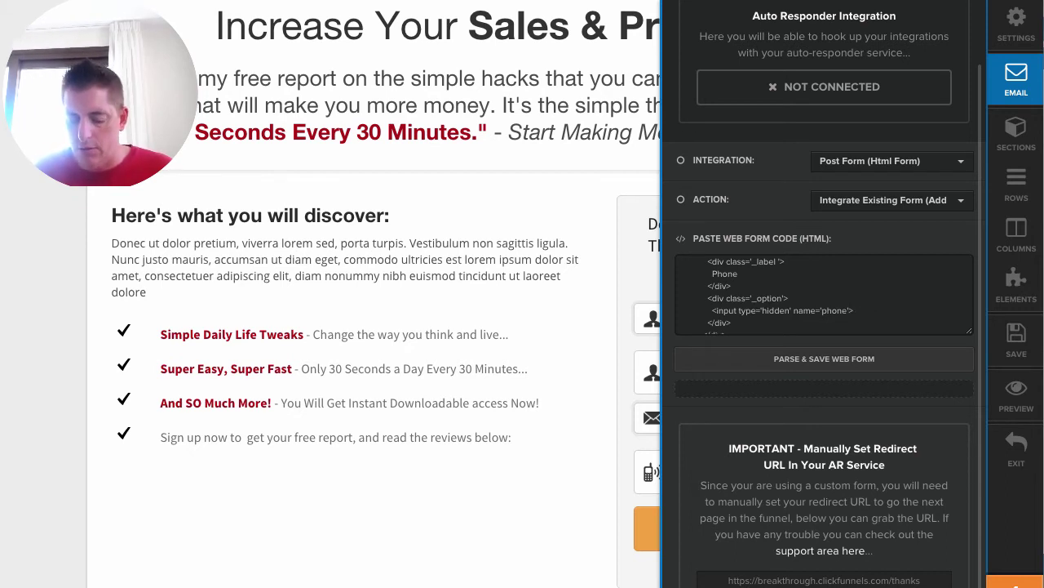
{"action": "left_click", "coordinate": [791, 310]}
{"action": "key", "text": "BackSpace"}
{"action": "key", "text": "BackSpace"}
{"action": "key", "text": "BackSpace"}
{"action": "key", "text": "BackSpace"}
{"action": "key", "text": "BackSpace"}
{"action": "key", "text": "BackSpace"}
{"action": "key", "text": "BackSpace"}
{"action": "key", "text": "BackSpace"}
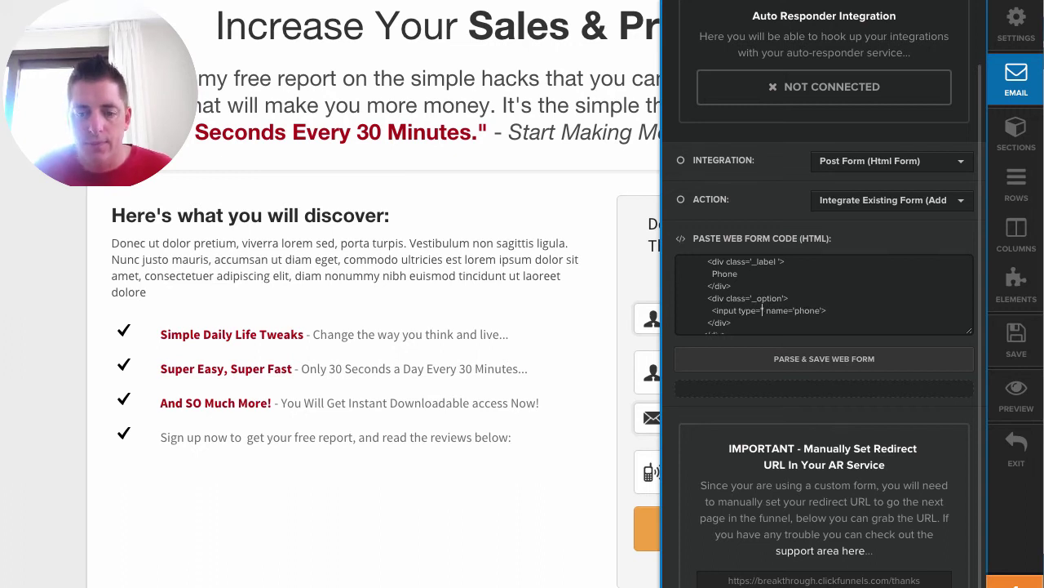
{"action": "type", "text": "'text"}
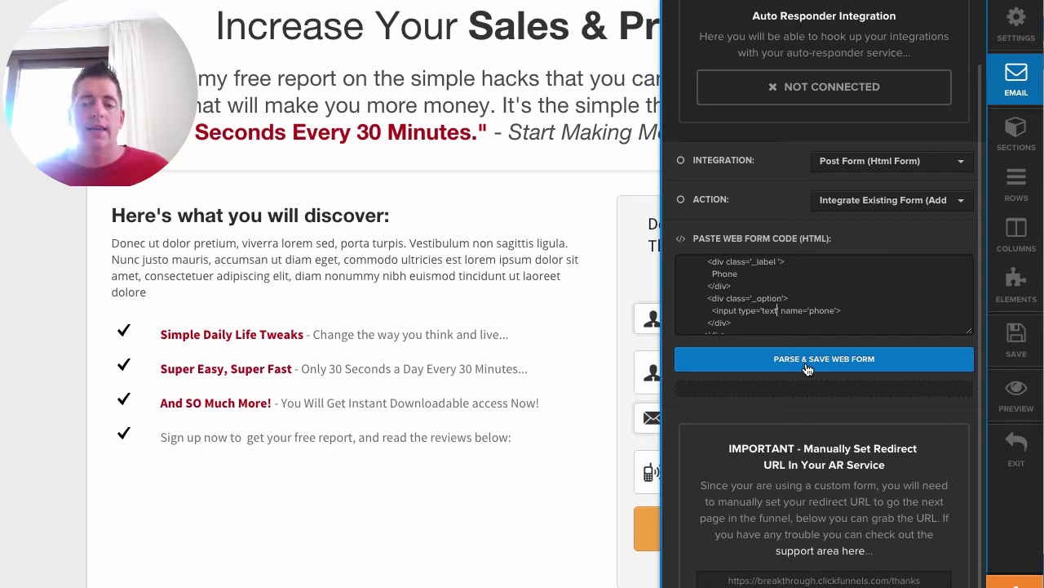
Parse and save the web form code, and sync firstname to first_name and lastname to last_name
{"action": "left_click", "coordinate": [807, 359]}
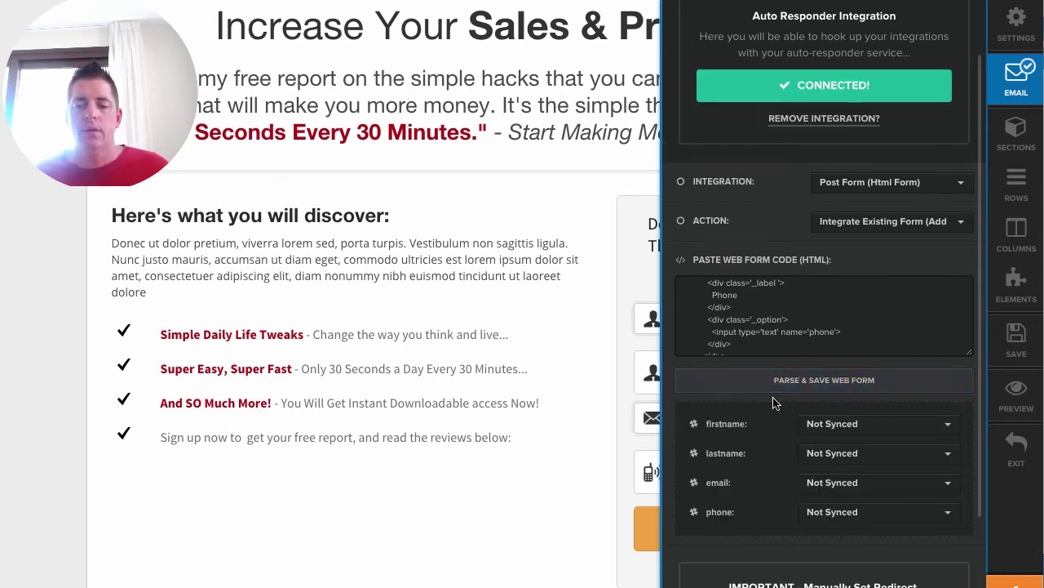
{"action": "scroll", "coordinate": [776, 401], "scroll_direction": "down", "scroll_amount": 1}
{"action": "scroll", "coordinate": [776, 401], "scroll_direction": "down", "scroll_amount": 1}
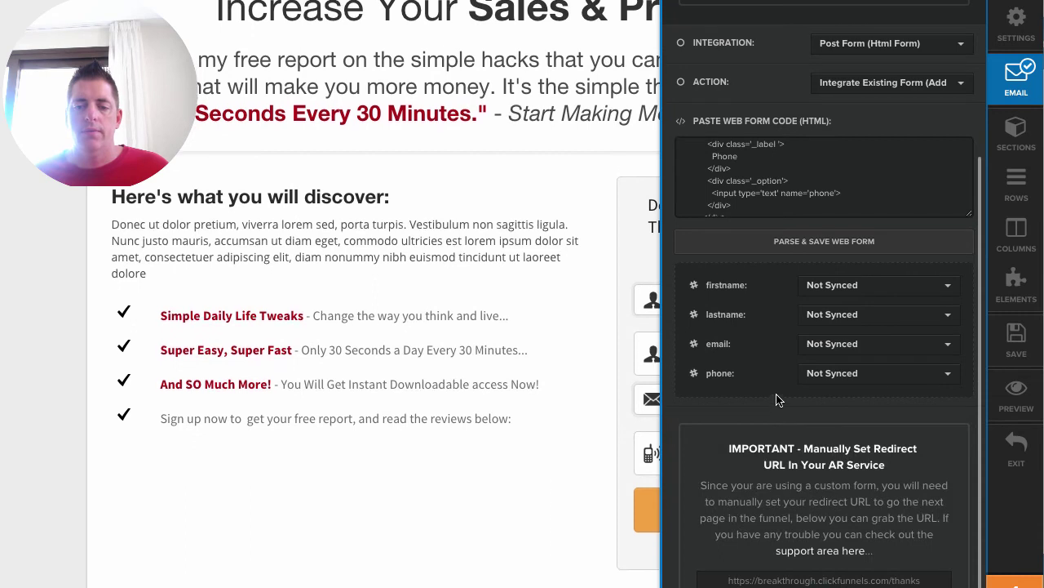
{"action": "left_click", "coordinate": [851, 286]}
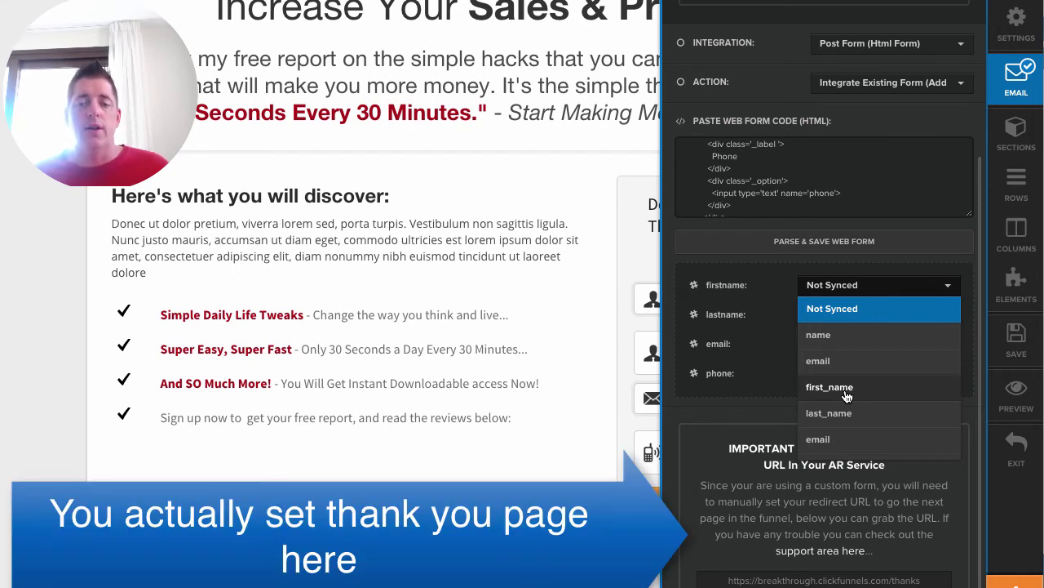
{"action": "left_click", "coordinate": [830, 387]}
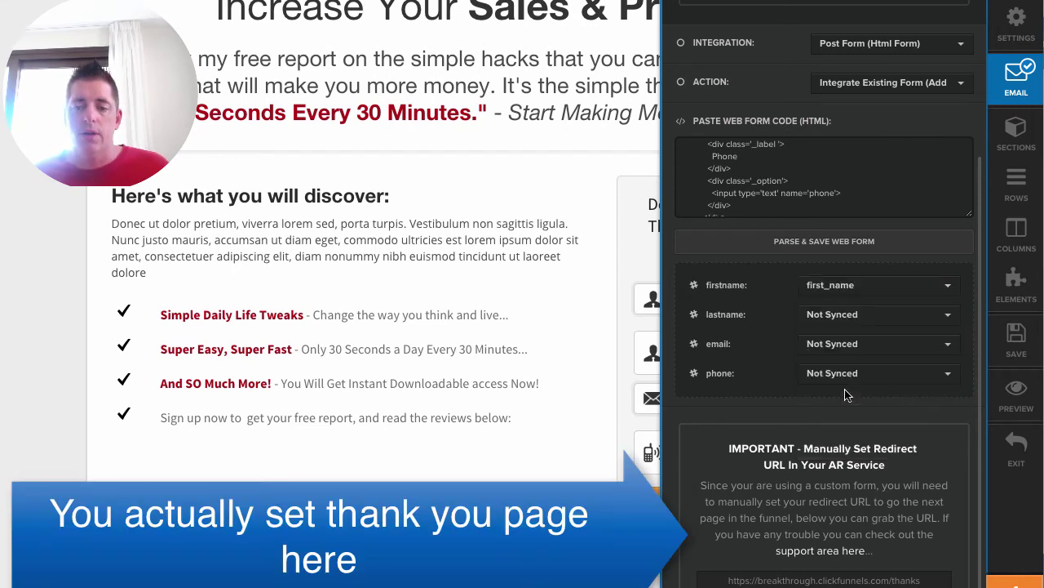
{"action": "left_click", "coordinate": [838, 317]}
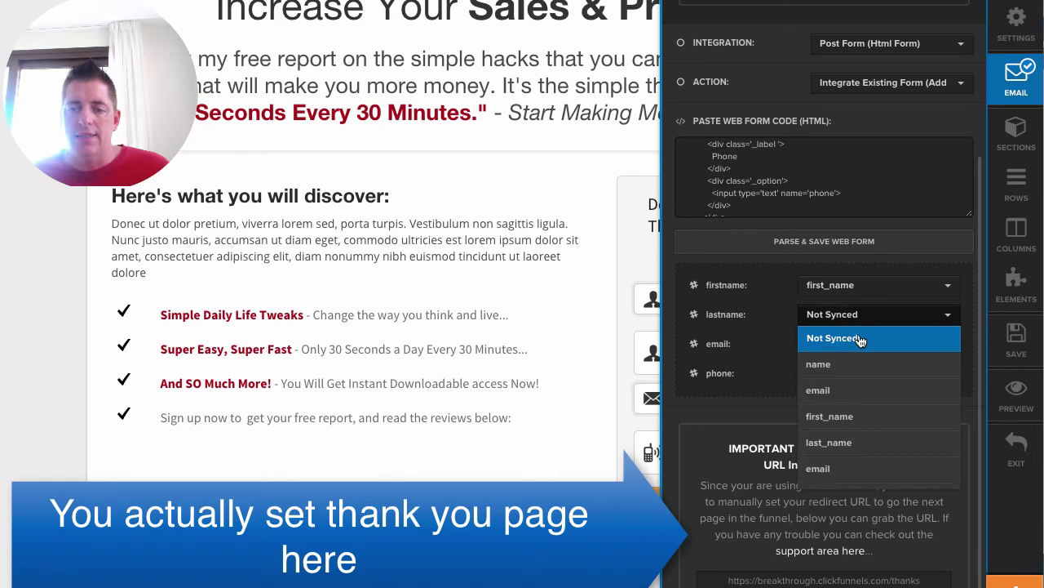
{"action": "left_click", "coordinate": [847, 442]}
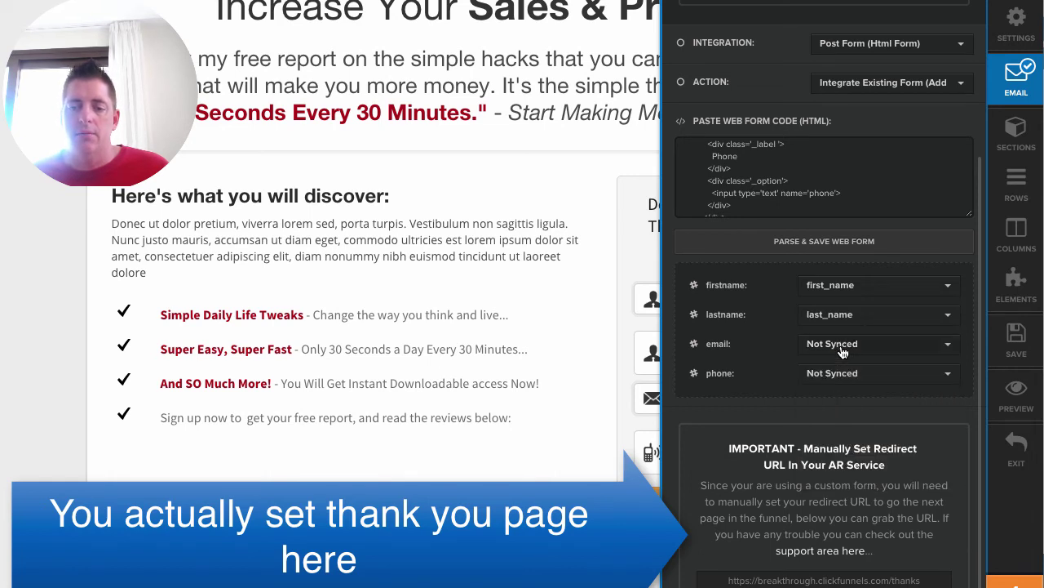
Sync the form's email field to email and its phone field to phone, and save the page
{"action": "left_click", "coordinate": [842, 347]}
{"action": "left_click", "coordinate": [859, 420]}
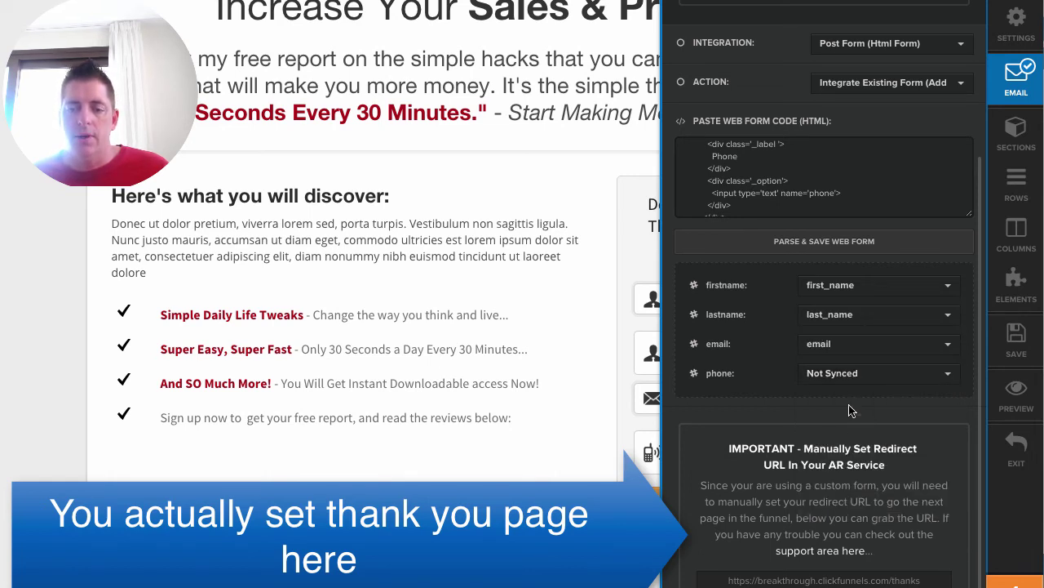
{"action": "left_click", "coordinate": [824, 375]}
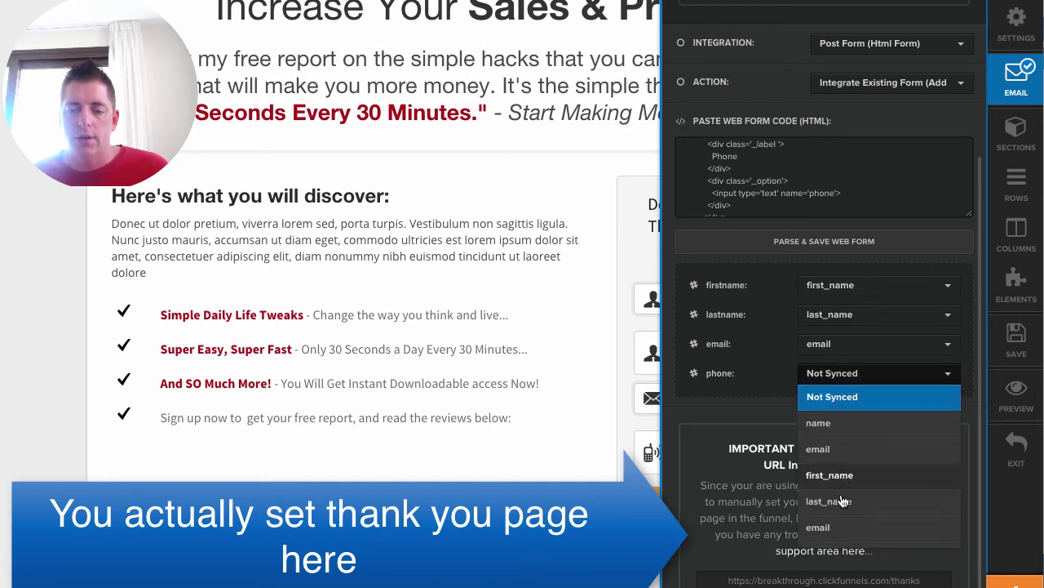
{"action": "scroll", "coordinate": [832, 489], "scroll_direction": "down", "scroll_amount": 3}
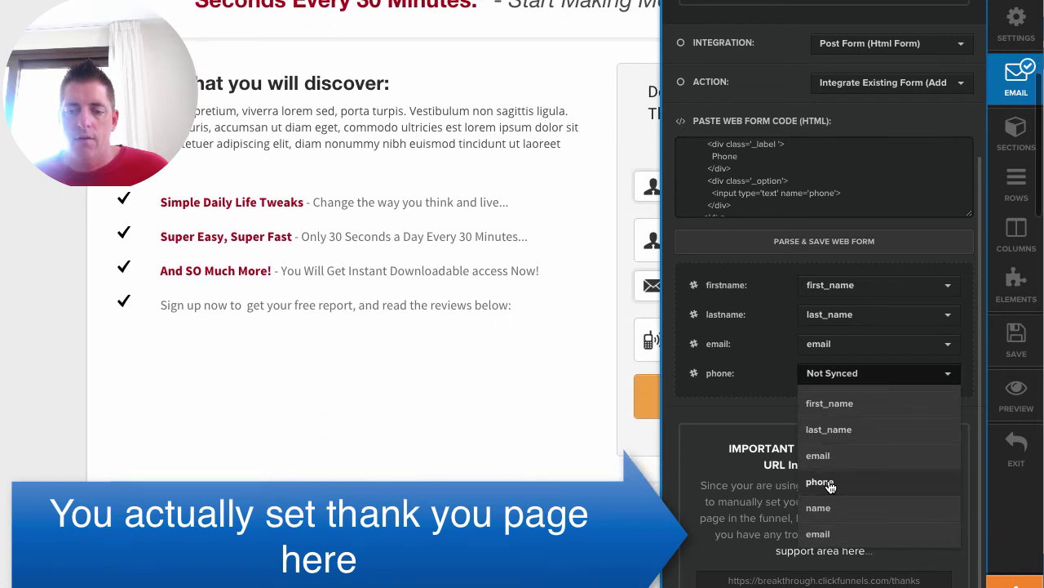
{"action": "left_click", "coordinate": [829, 484]}
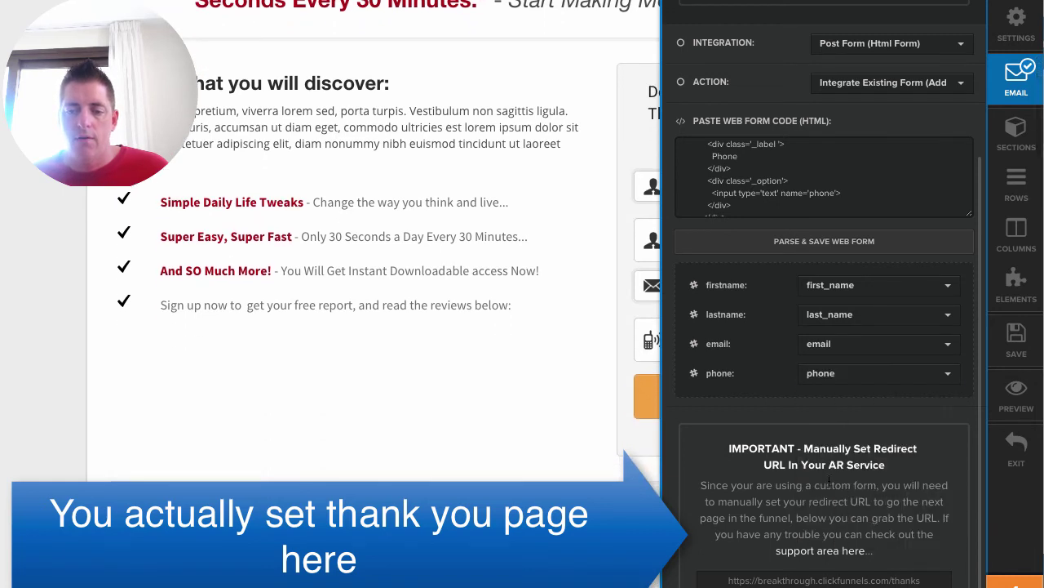
{"action": "left_click", "coordinate": [1015, 341]}
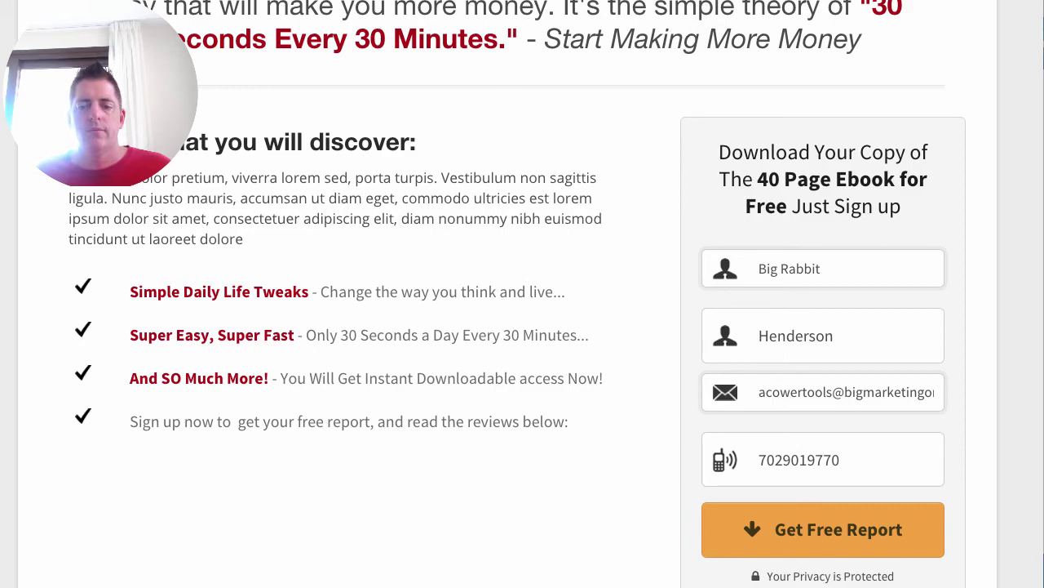
On the live opt-in page, fill in the test contact's first name, last name, email and phone number, and submit the form
{"action": "scroll", "coordinate": [523, 294], "scroll_direction": "up", "scroll_amount": 5}
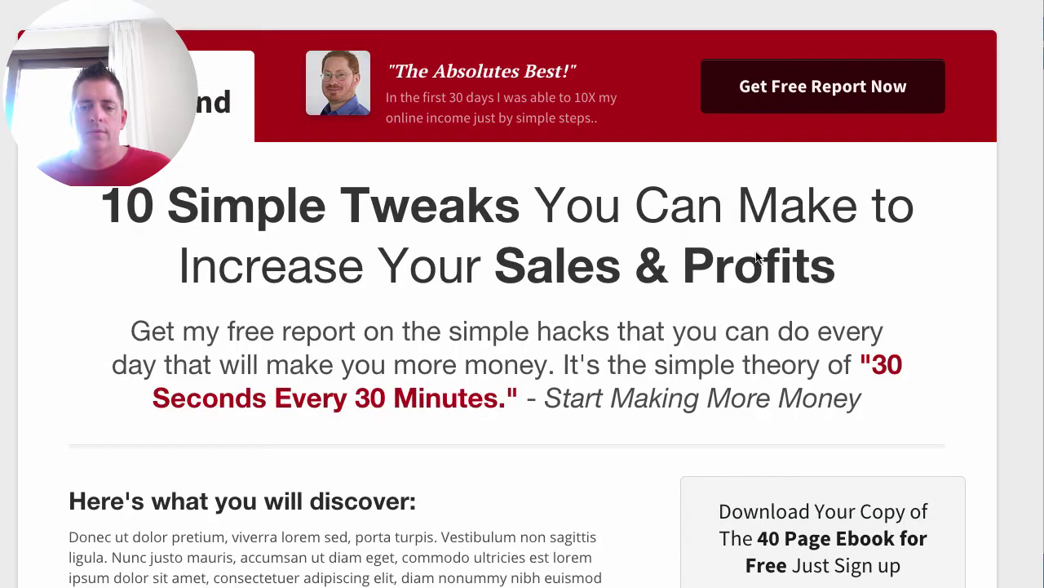
{"action": "scroll", "coordinate": [759, 256], "scroll_direction": "down", "scroll_amount": 8}
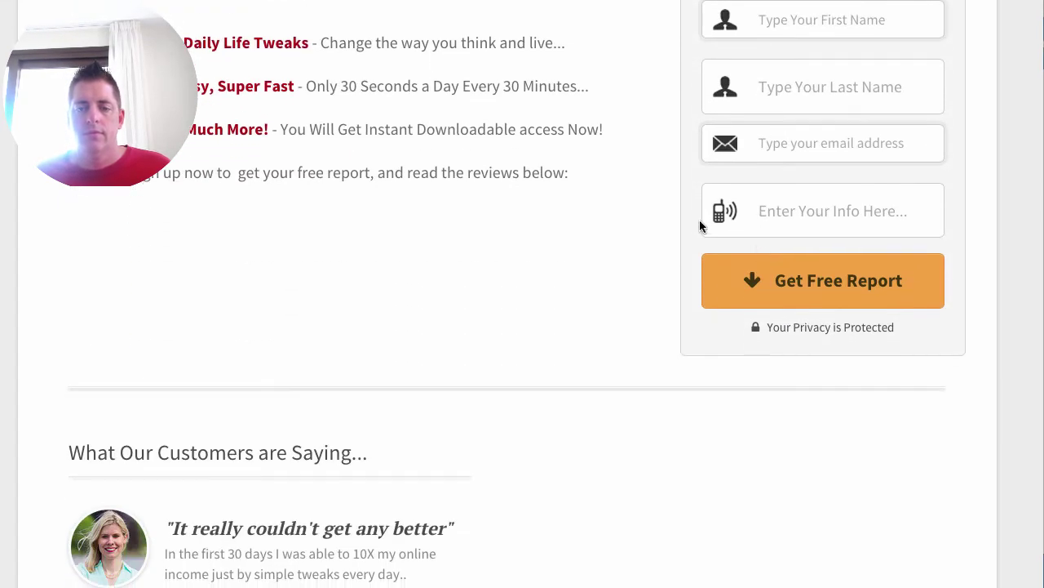
{"action": "scroll", "coordinate": [700, 226], "scroll_direction": "up", "scroll_amount": 1}
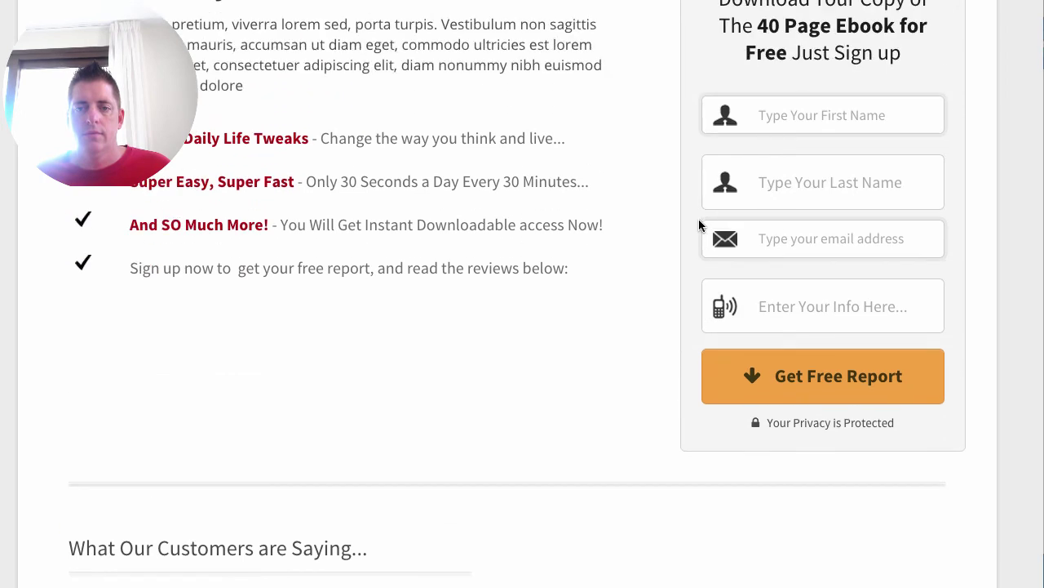
{"action": "left_click", "coordinate": [822, 117]}
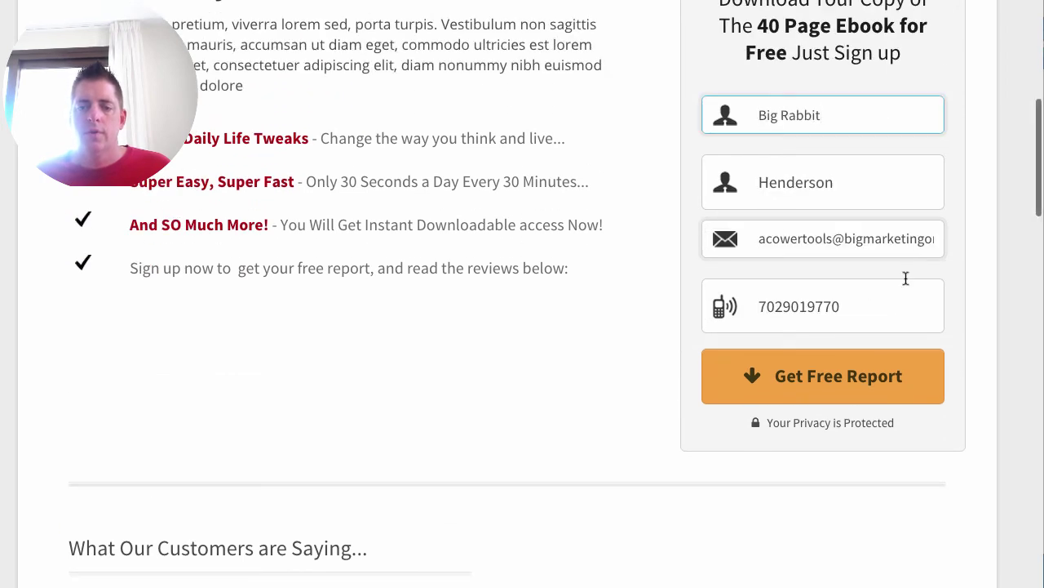
{"action": "left_click", "coordinate": [816, 376]}
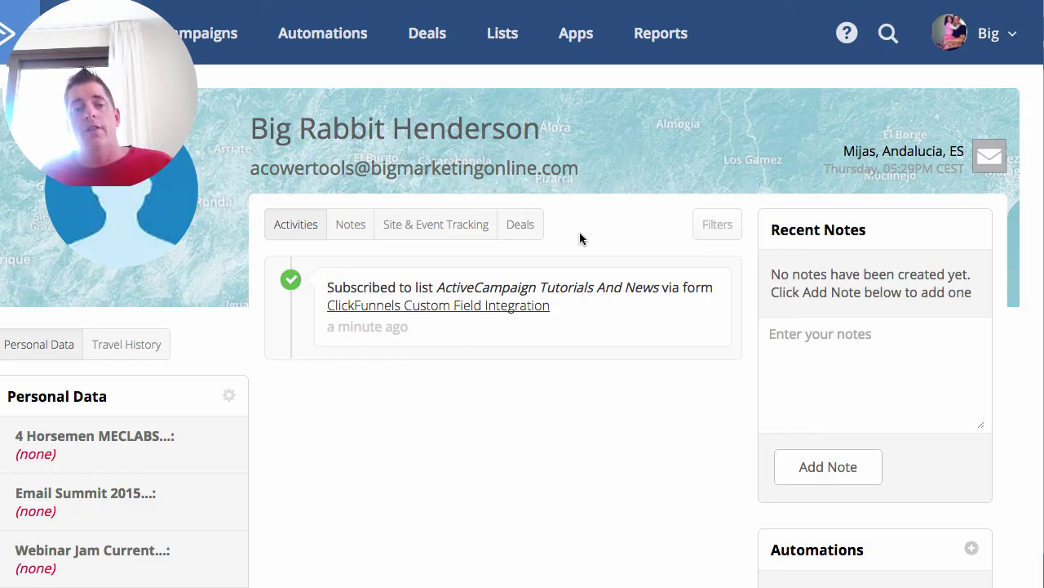
In ActiveCampaign, examine the test contact's Personal Data down to the Phone field
{"action": "scroll", "coordinate": [228, 406], "scroll_direction": "down", "scroll_amount": 2}
{"action": "scroll", "coordinate": [217, 405], "scroll_direction": "down", "scroll_amount": 6}
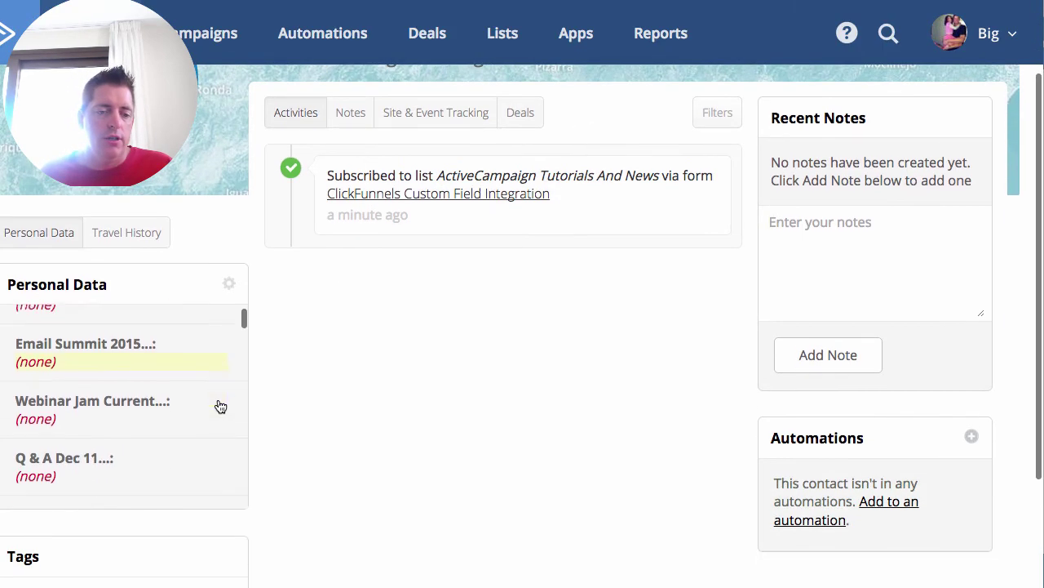
{"action": "scroll", "coordinate": [141, 382], "scroll_direction": "down", "scroll_amount": 10}
{"action": "scroll", "coordinate": [142, 382], "scroll_direction": "down", "scroll_amount": 15}
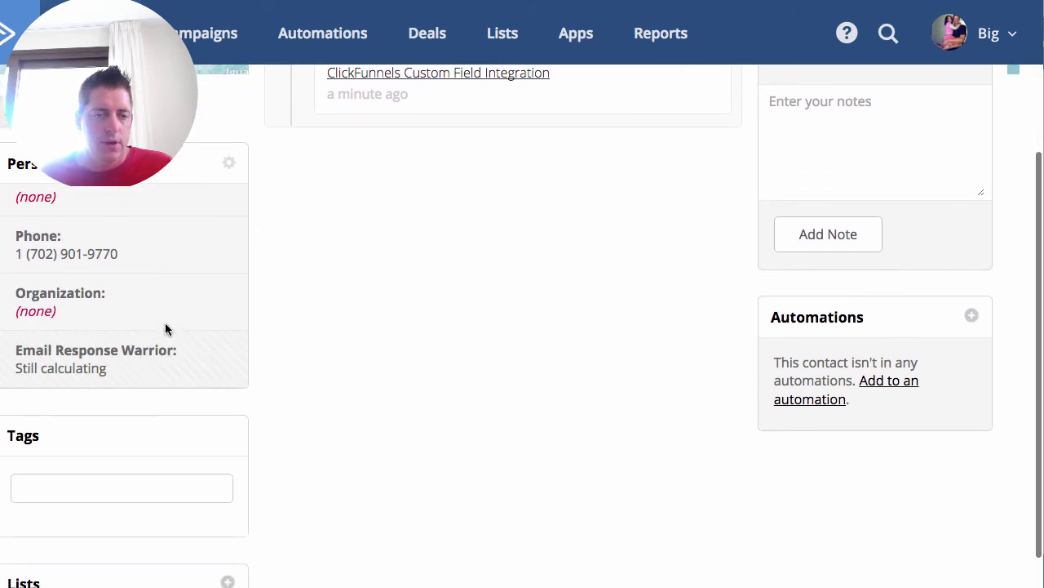
{"action": "scroll", "coordinate": [160, 329], "scroll_direction": "up", "scroll_amount": 1}
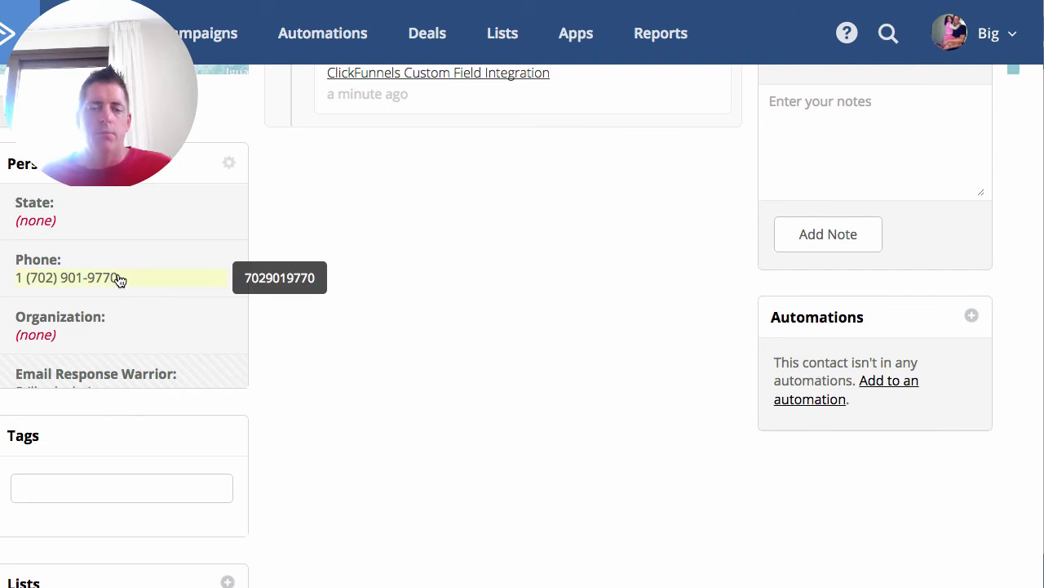